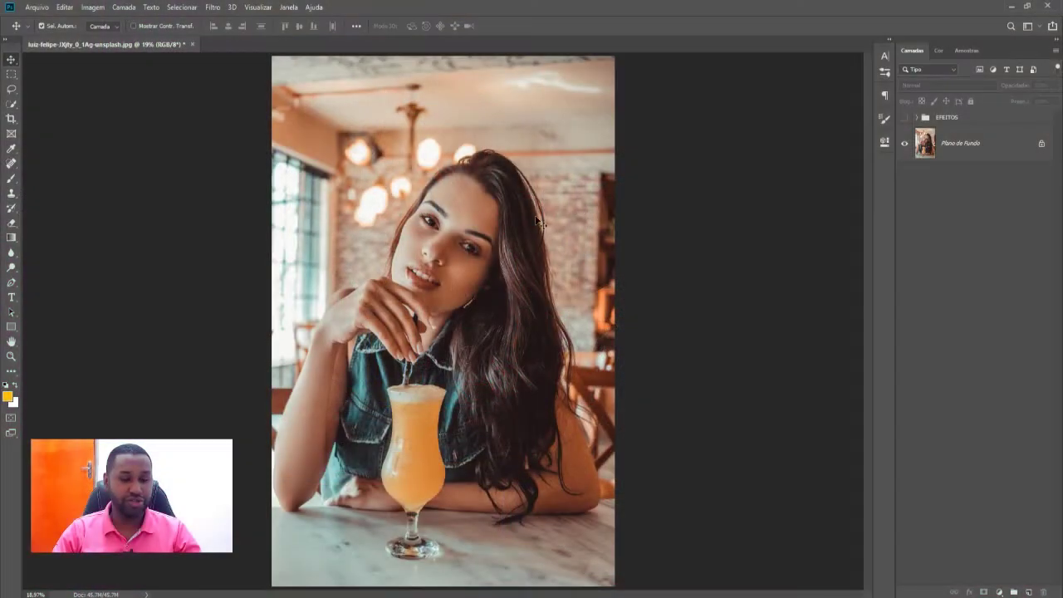
Zoom in three times on the woman's face
click(423, 203)
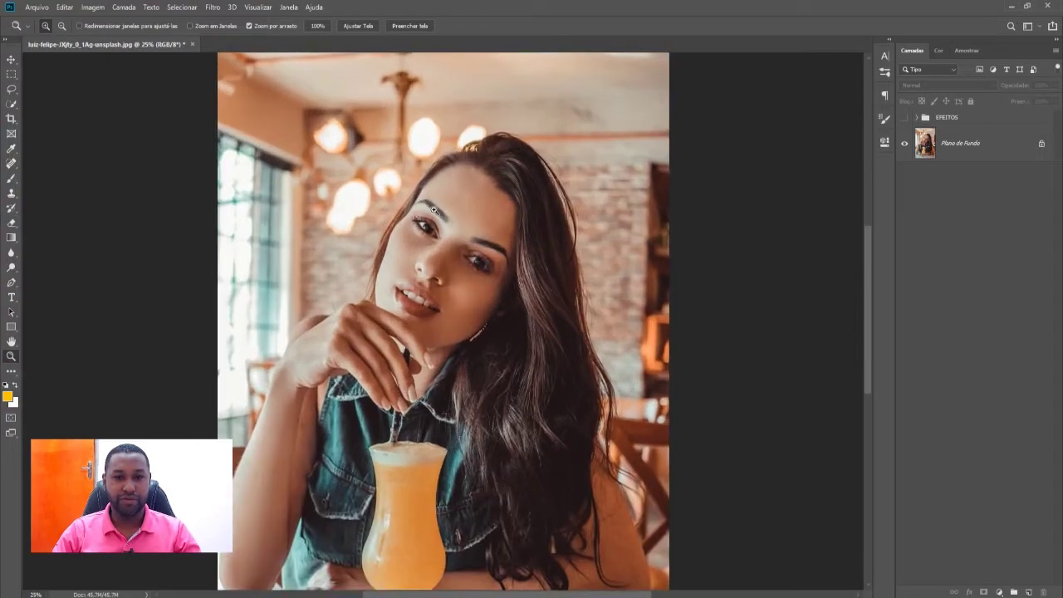
click(436, 208)
click(448, 217)
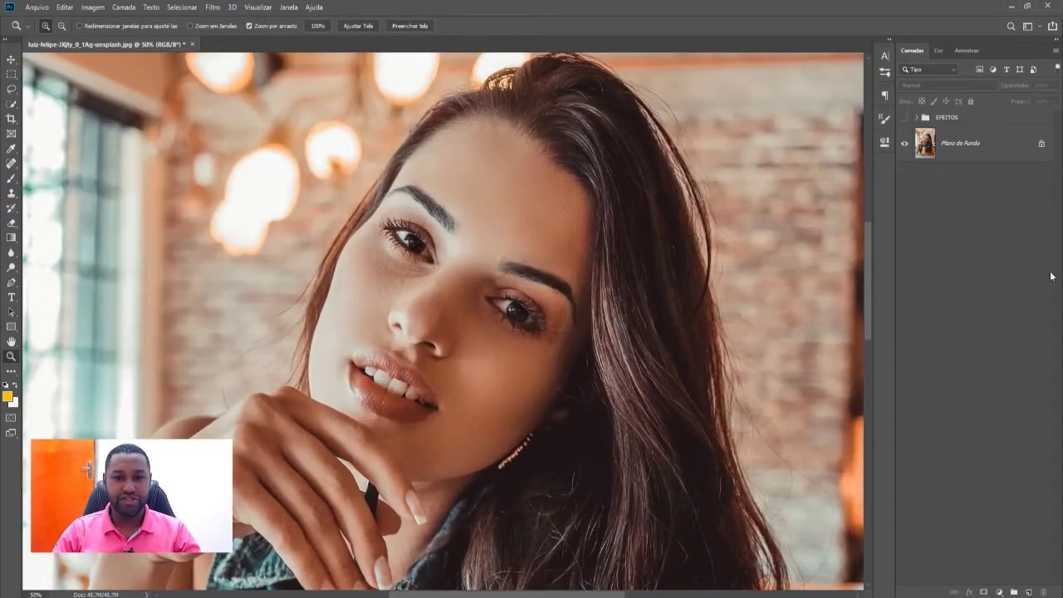
Show the EFEITOS colour grade, then hide it again to compare with the original
click(906, 117)
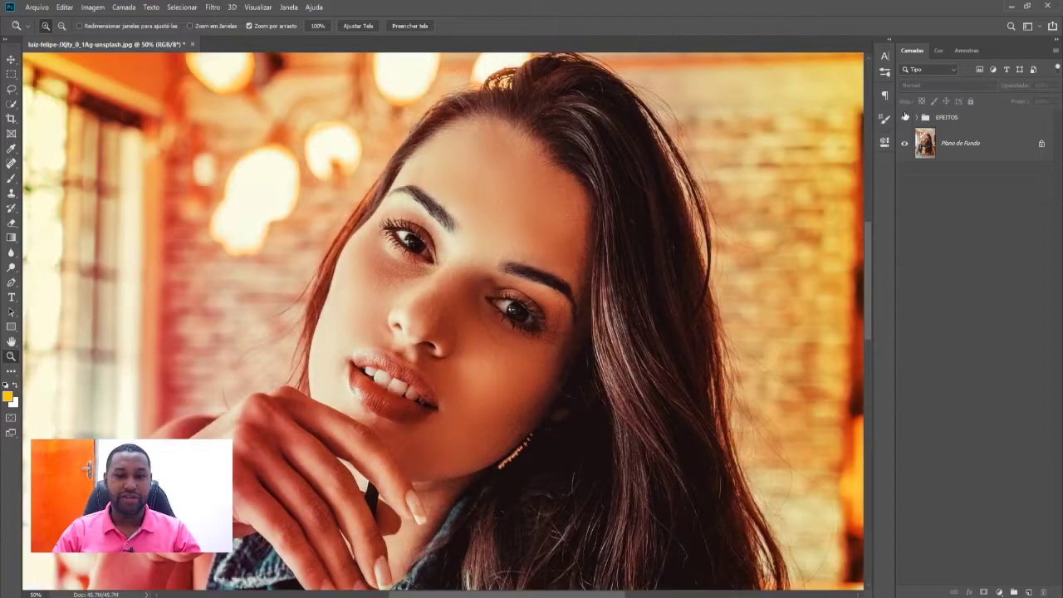
scroll(639, 241, down, 3)
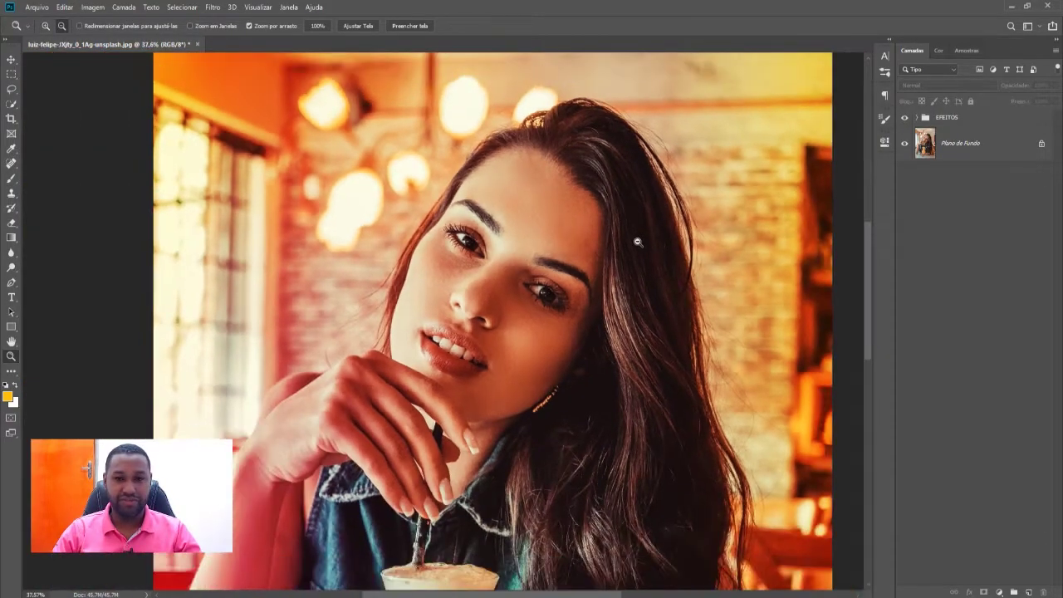
drag(598, 595, 610, 595)
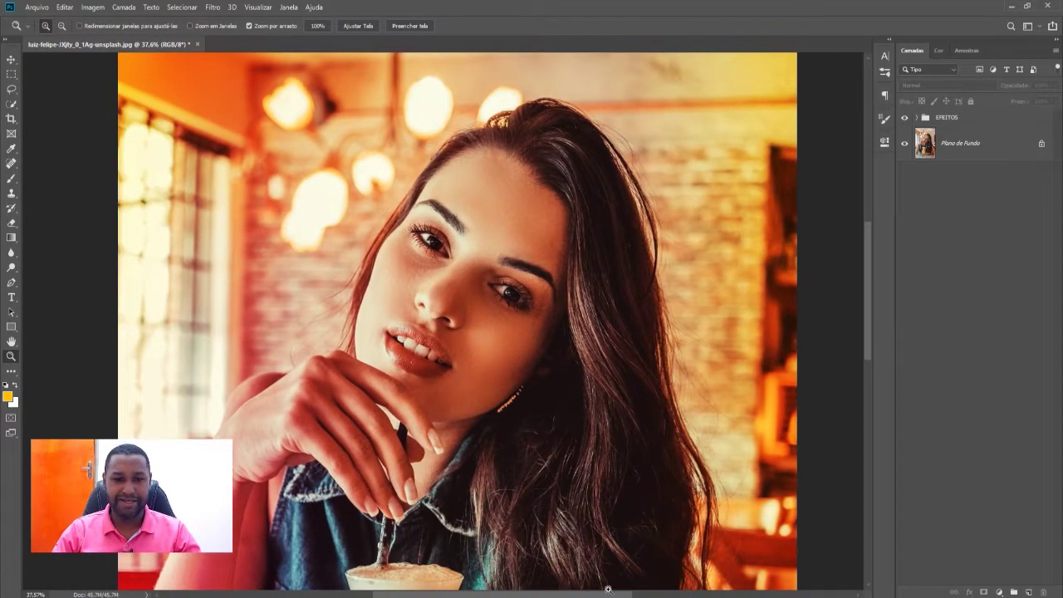
click(904, 119)
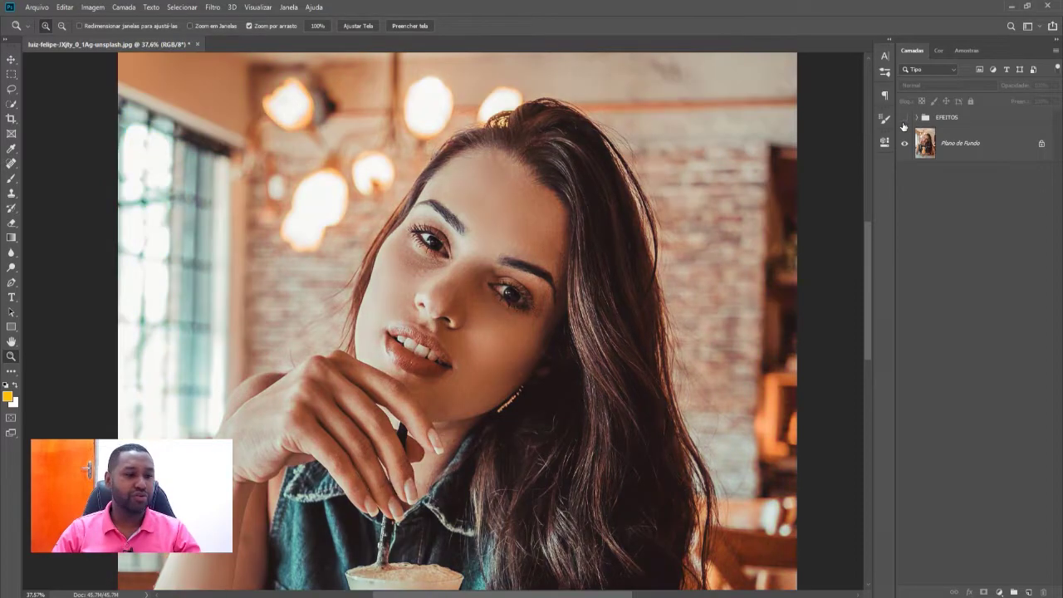
Make the EFEITOS group visible again to restore the warm orange grade
click(905, 119)
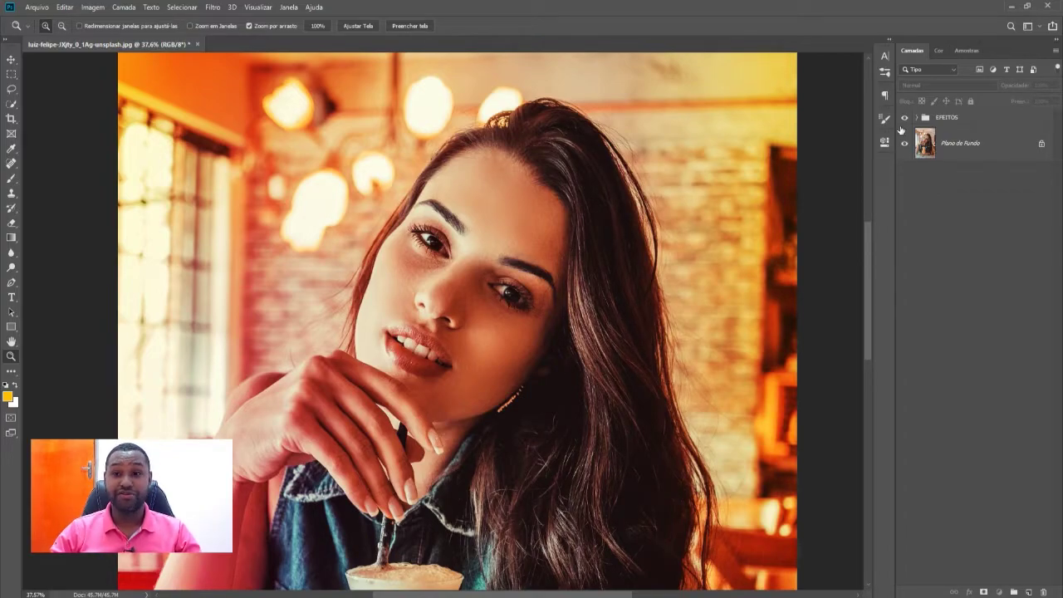
Hide EFEITOS, duplicate the Plano de Fundo layer, and move the copy above EFEITOS
click(904, 119)
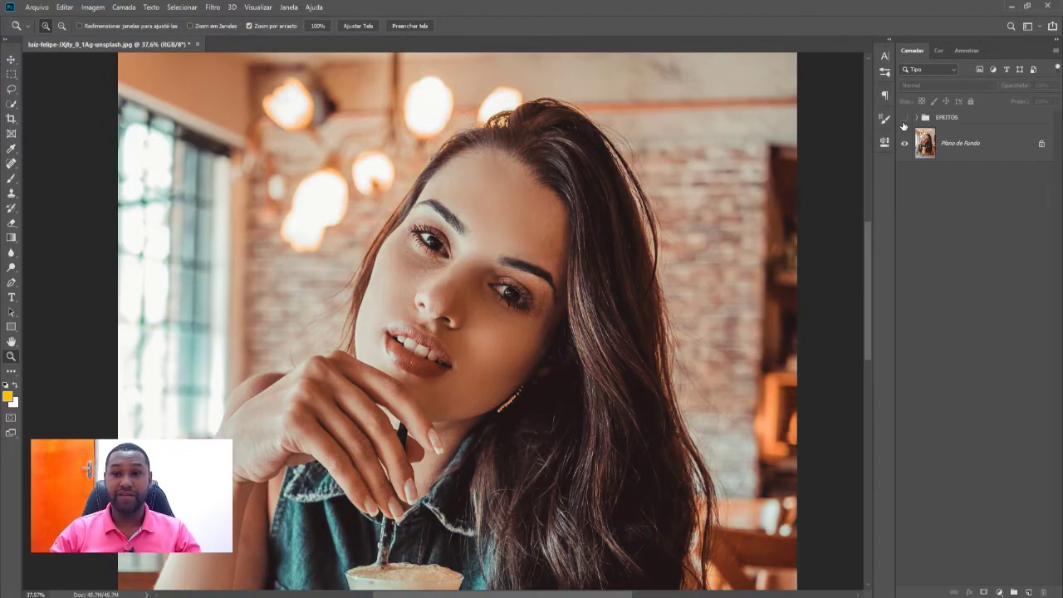
click(994, 153)
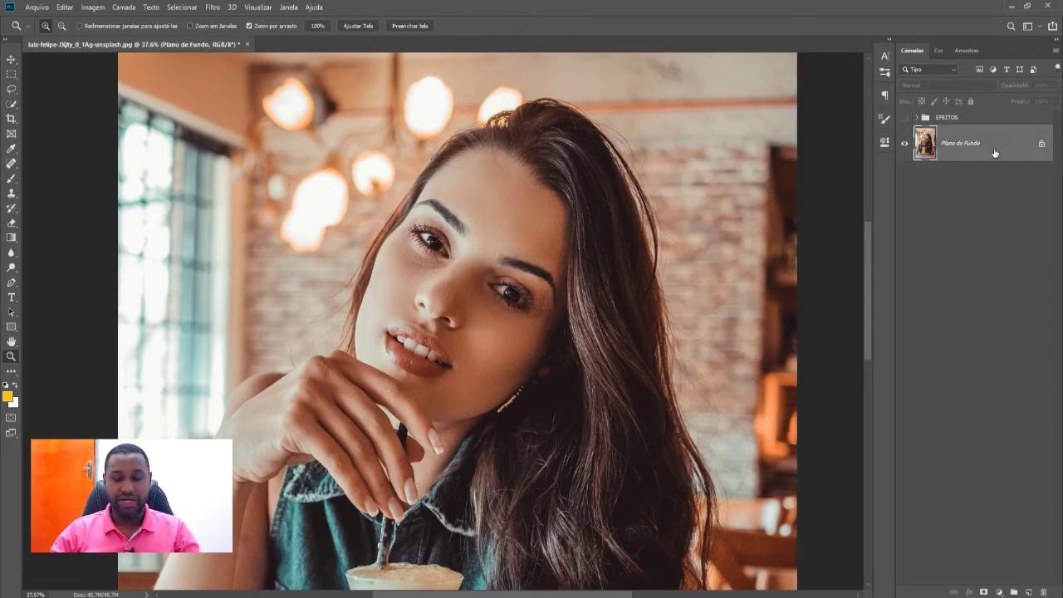
key(ctrl+j)
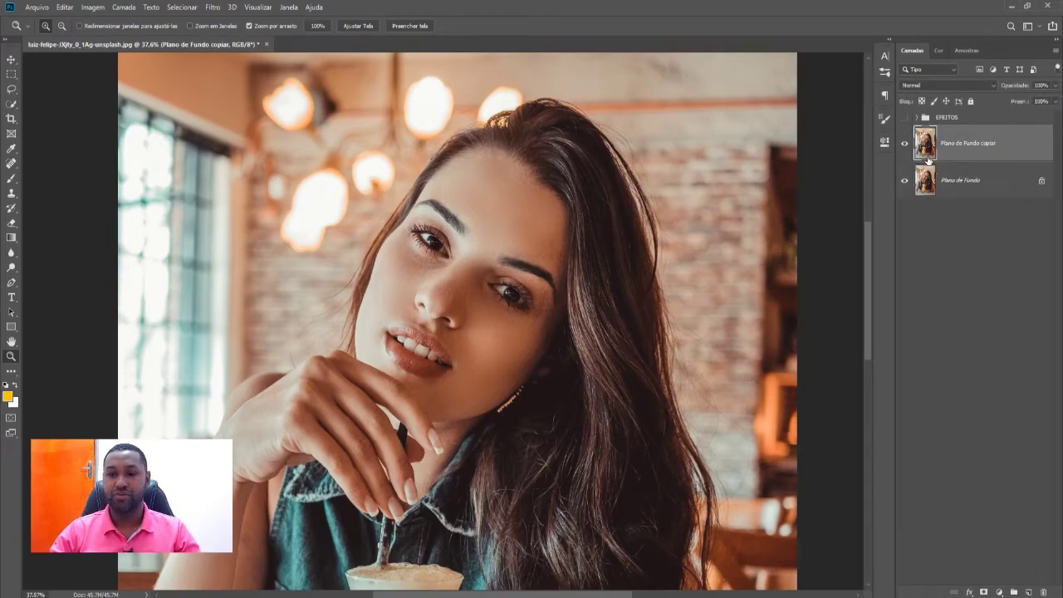
drag(951, 145, 950, 115)
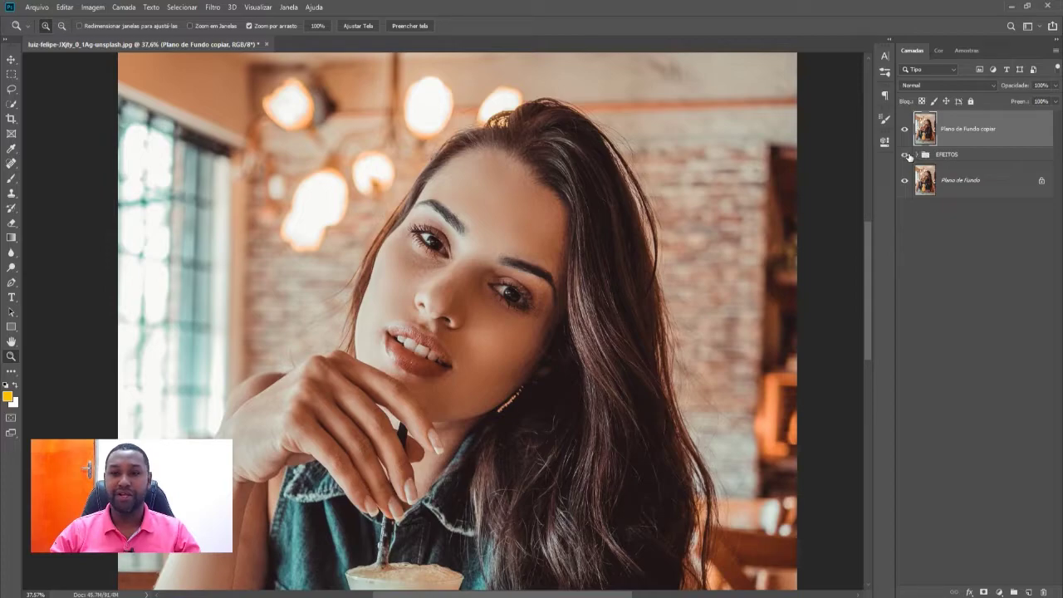
Unlock the background as Camada 0, move it into EFEITOS, and lock the group
click(955, 157)
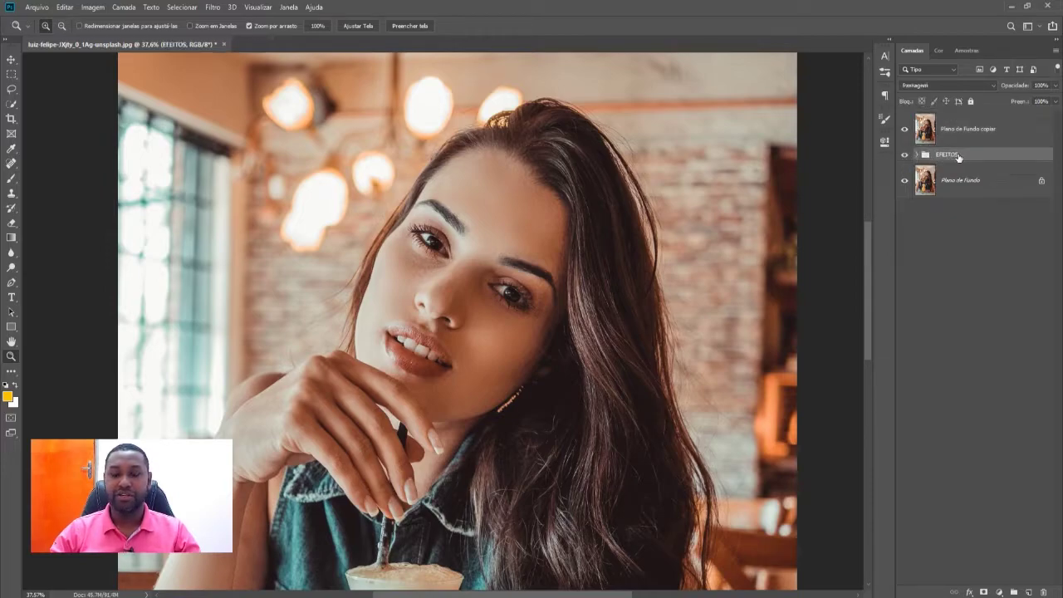
click(1041, 181)
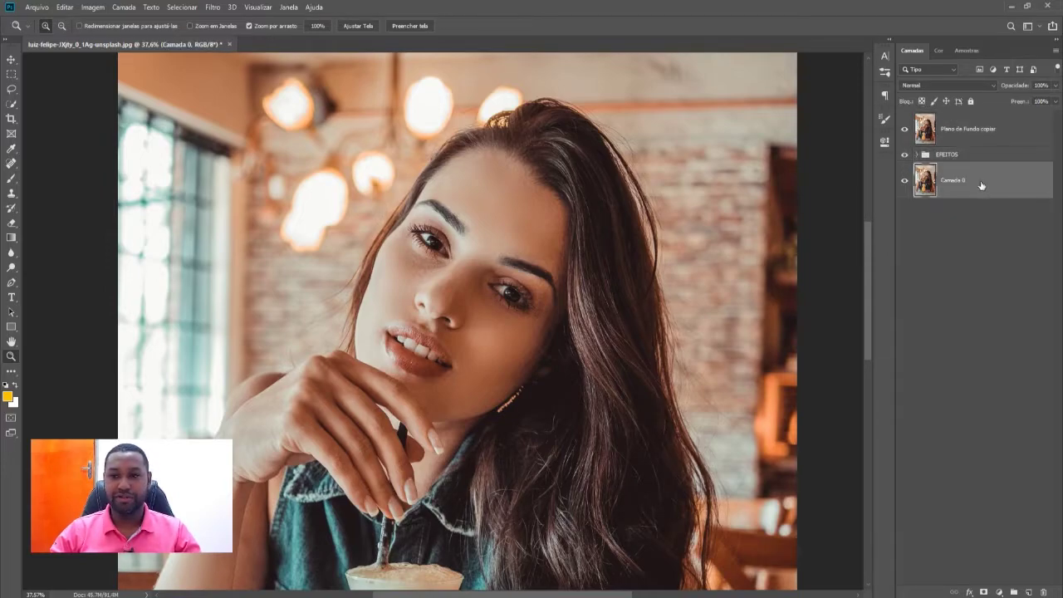
mouse_move(982, 185)
mouse_down()
mouse_move(955, 155)
mouse_move(977, 382)
mouse_up()
click(917, 155)
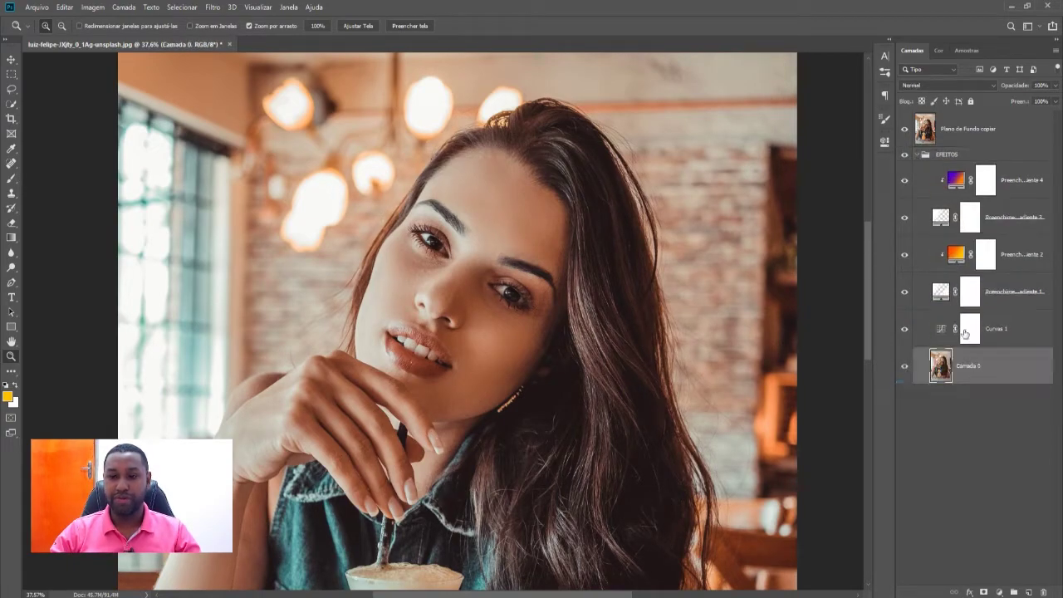
click(918, 156)
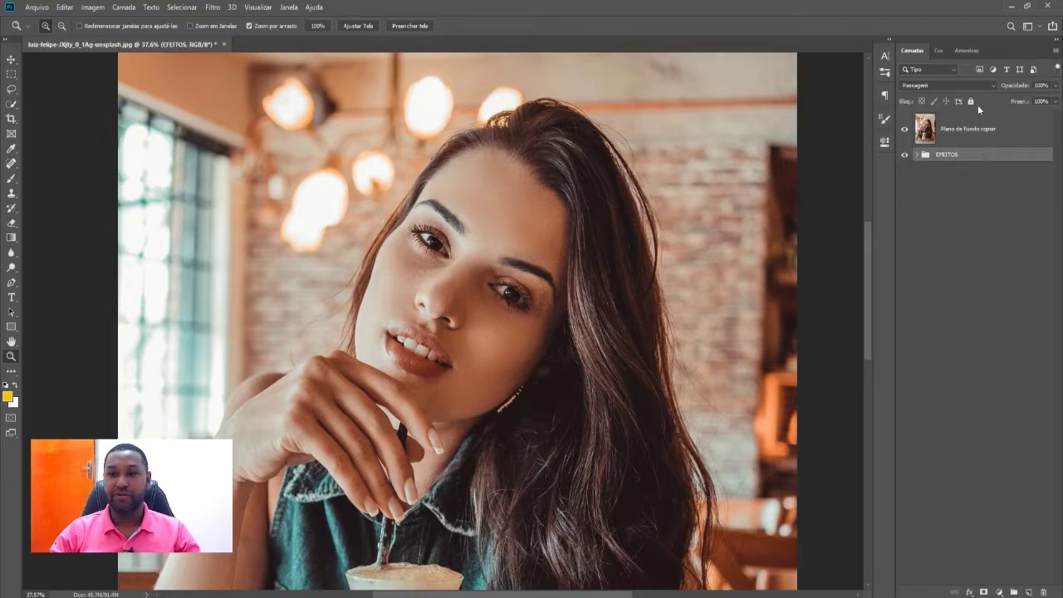
click(971, 102)
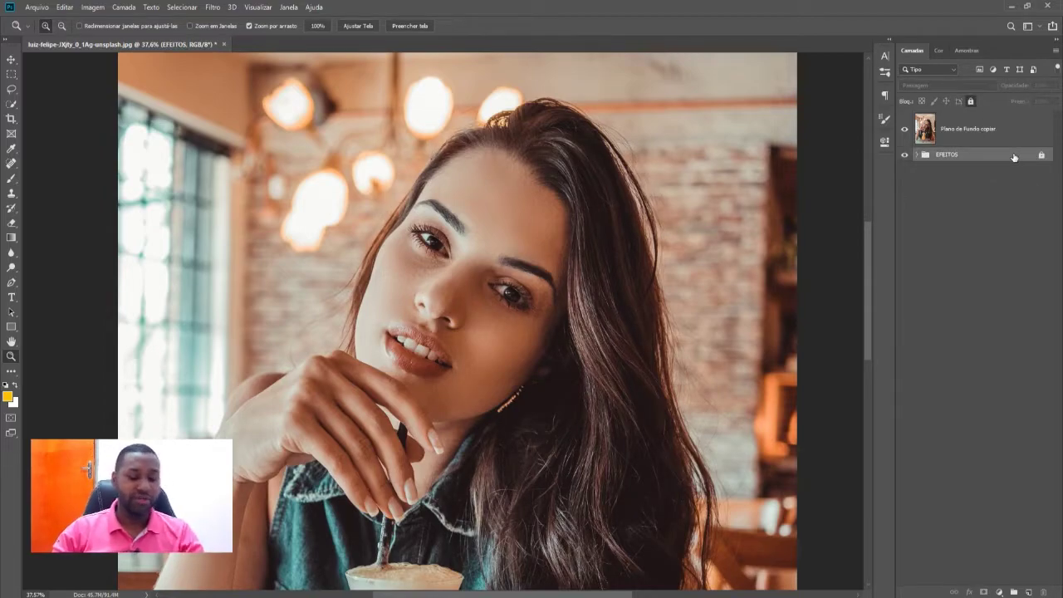
alt+click(559, 281)
right_click(536, 250)
click(540, 251)
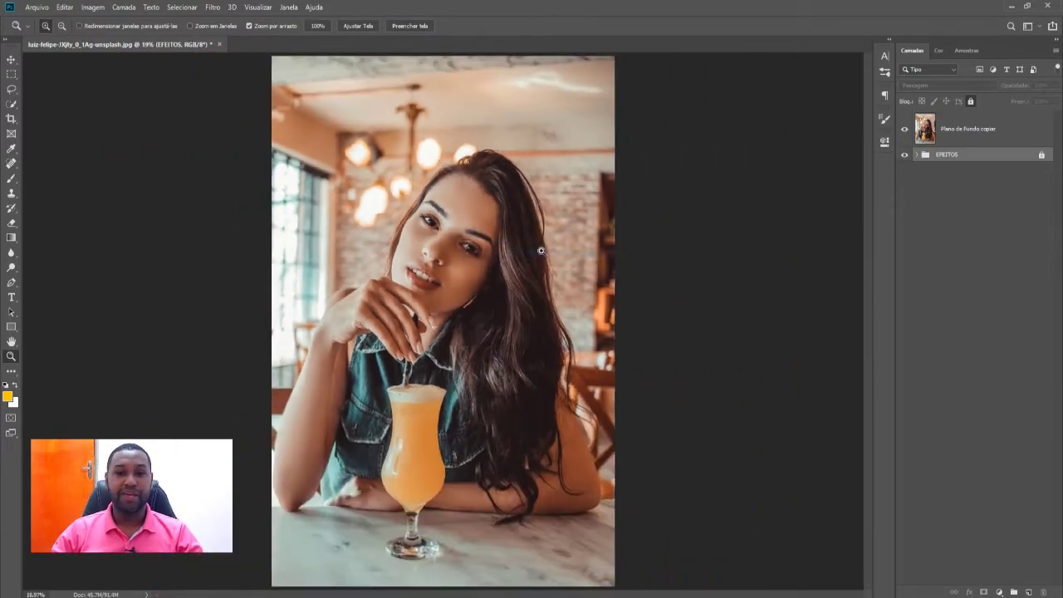
Open the Unsplash homepage from Chrome's overflow bookmarks
click(12, 59)
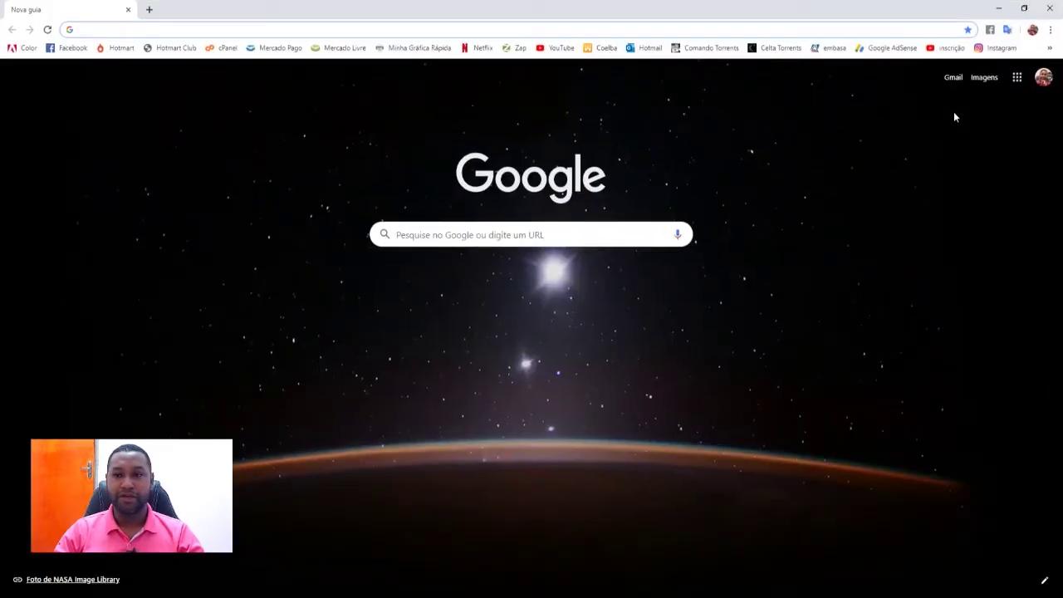
click(1049, 47)
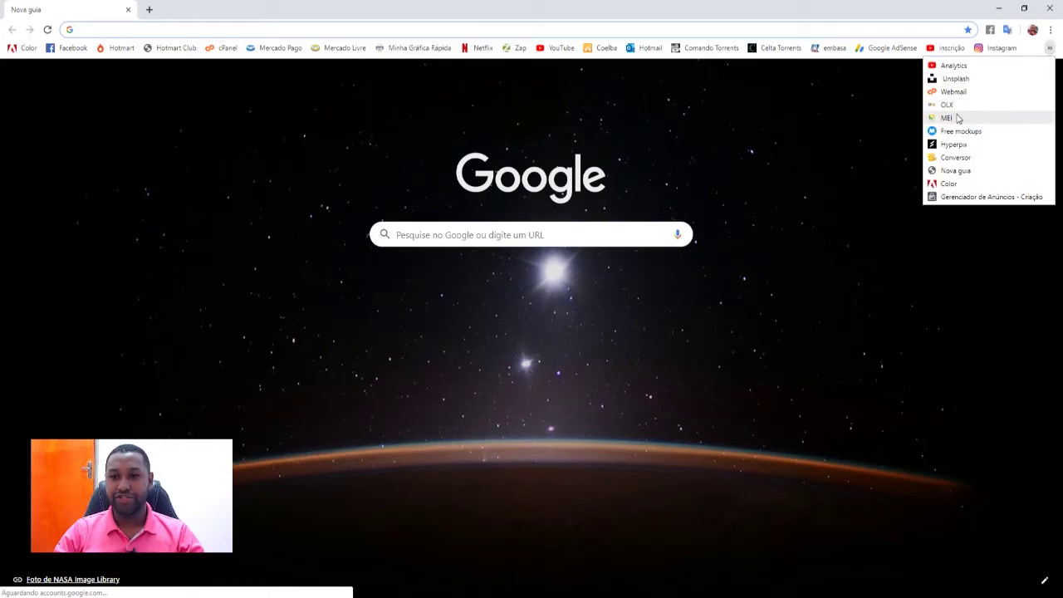
click(951, 78)
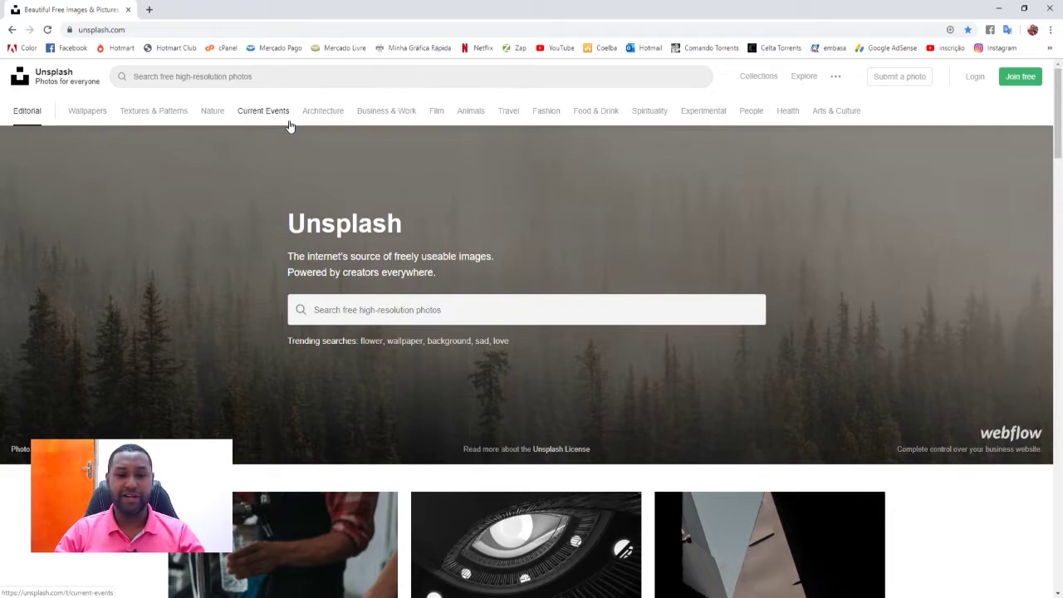
Search Unsplash for 'mulher'
click(283, 79)
text(m)
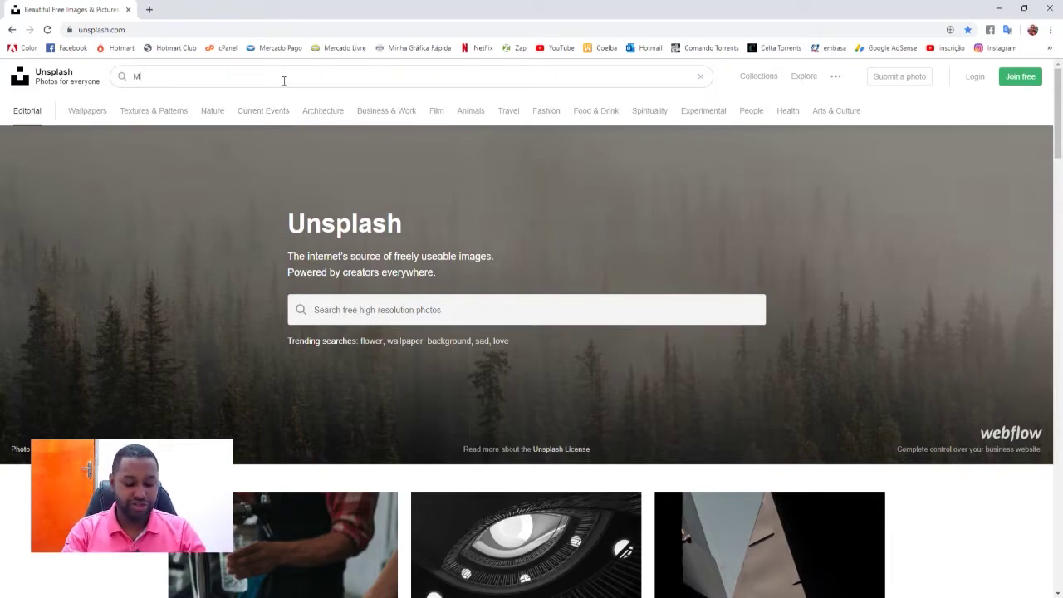
text(ulher)
key(Return)
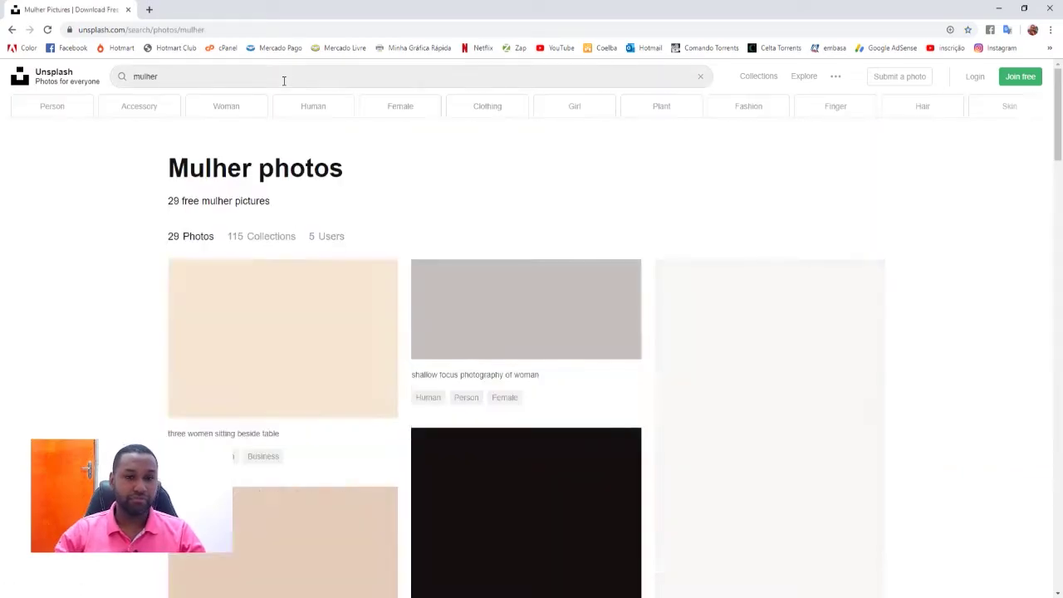
Scroll through the mulher results for the café portrait, then close the browser
scroll(351, 381, down, 2)
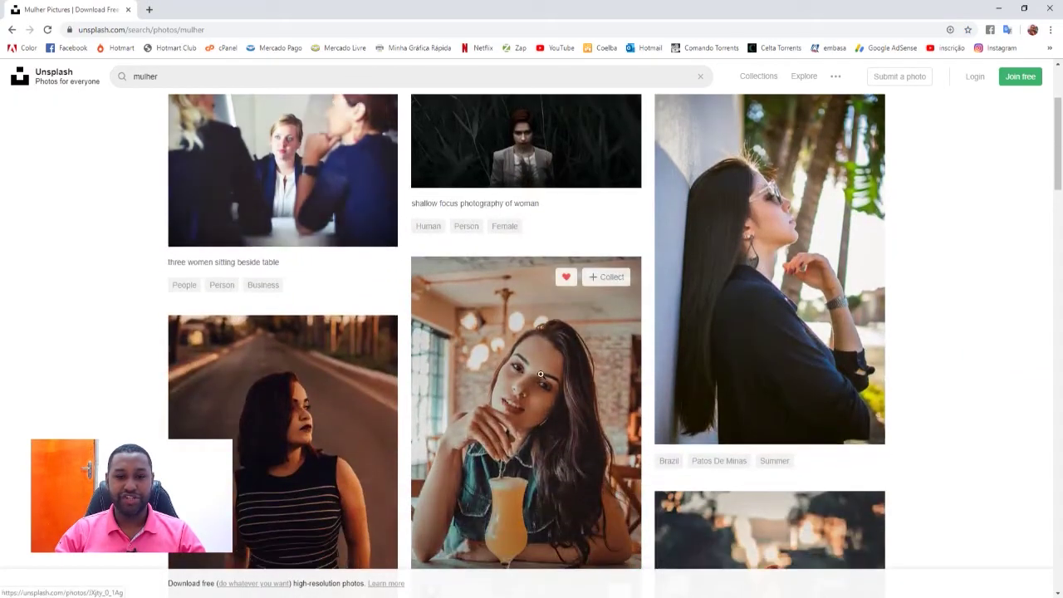
scroll(538, 364, down, 2)
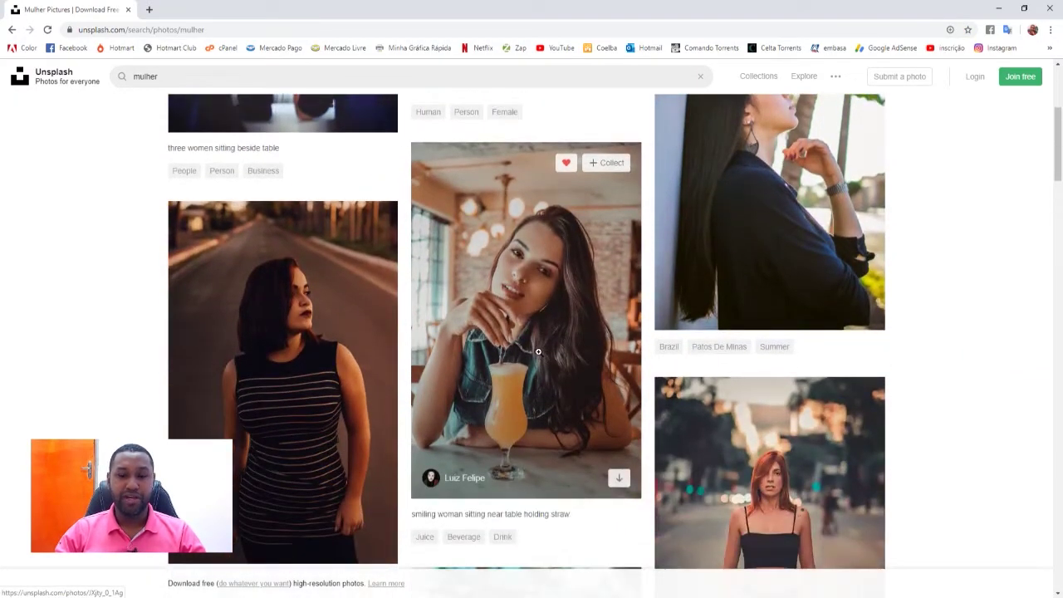
scroll(515, 357, down, 2)
scroll(294, 184, up, 2)
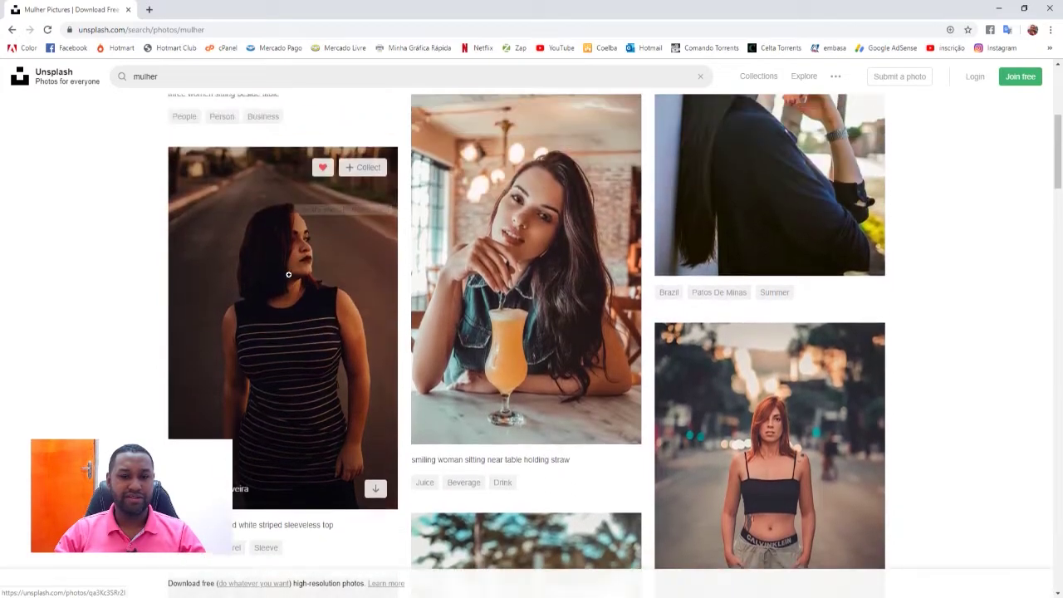
scroll(668, 425, down, 3)
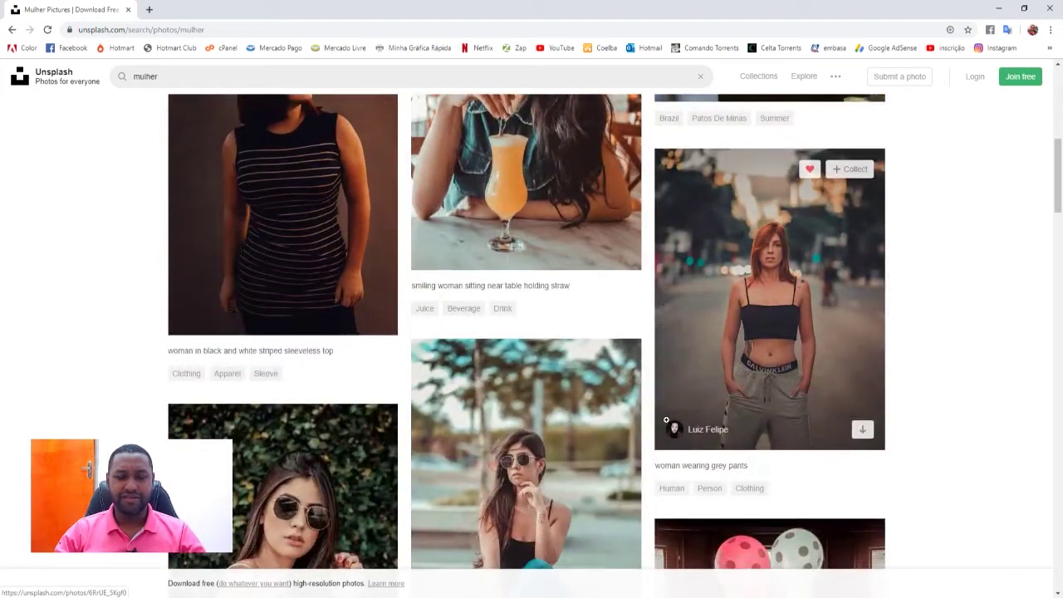
scroll(666, 420, down, 2)
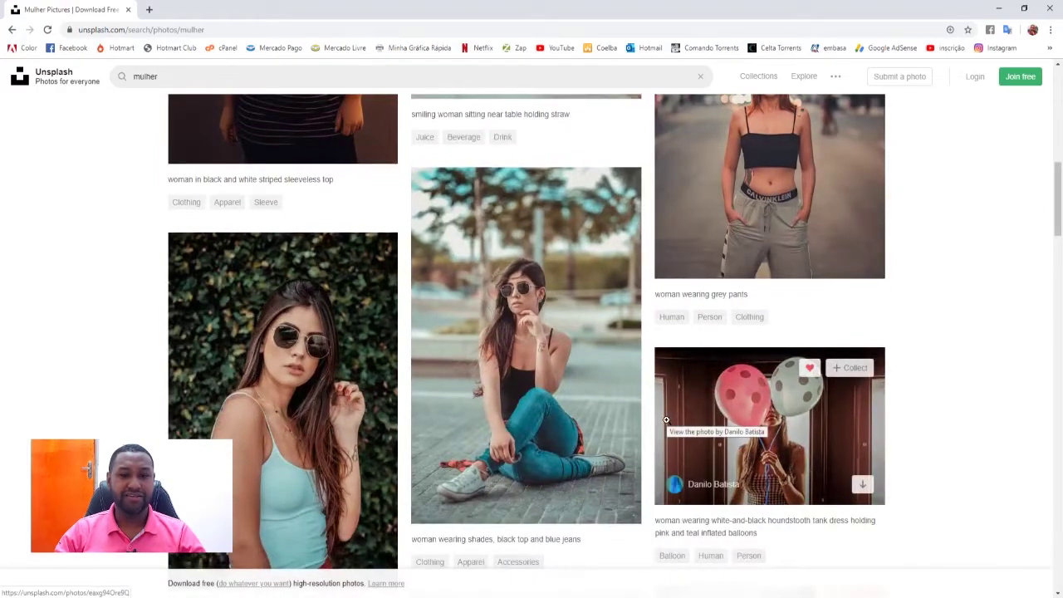
scroll(666, 420, down, 2)
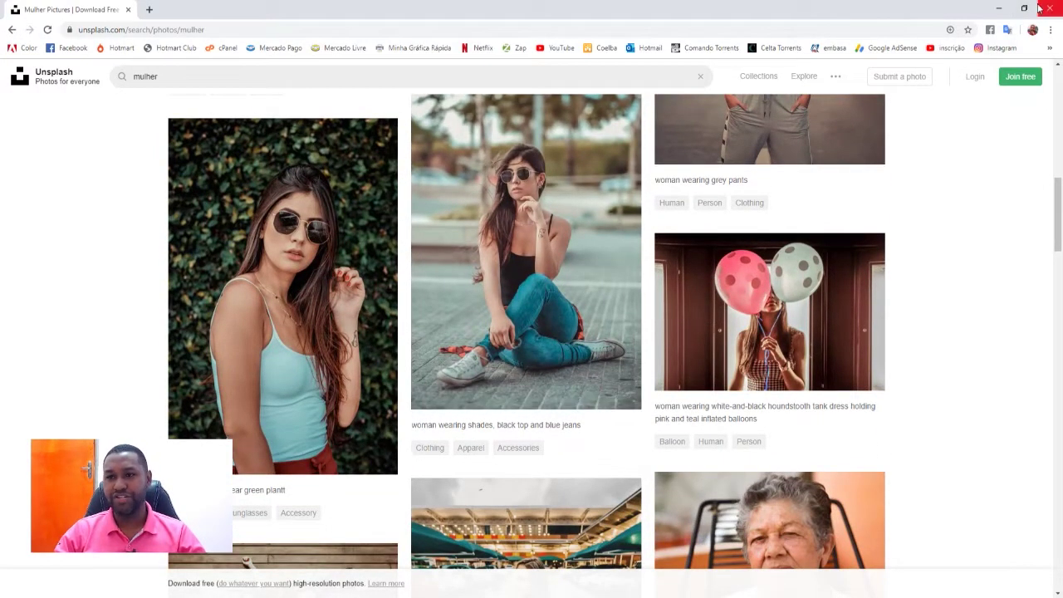
click(1040, 8)
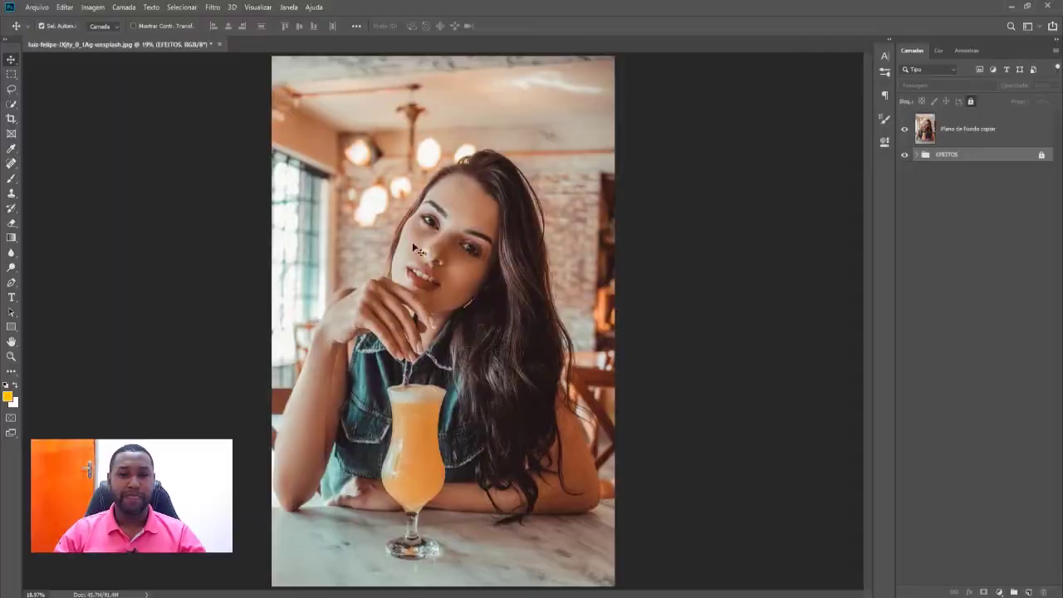
Add a Degradê gradient fill layer above Plano de Fundo copiar and edit its gradient
click(971, 136)
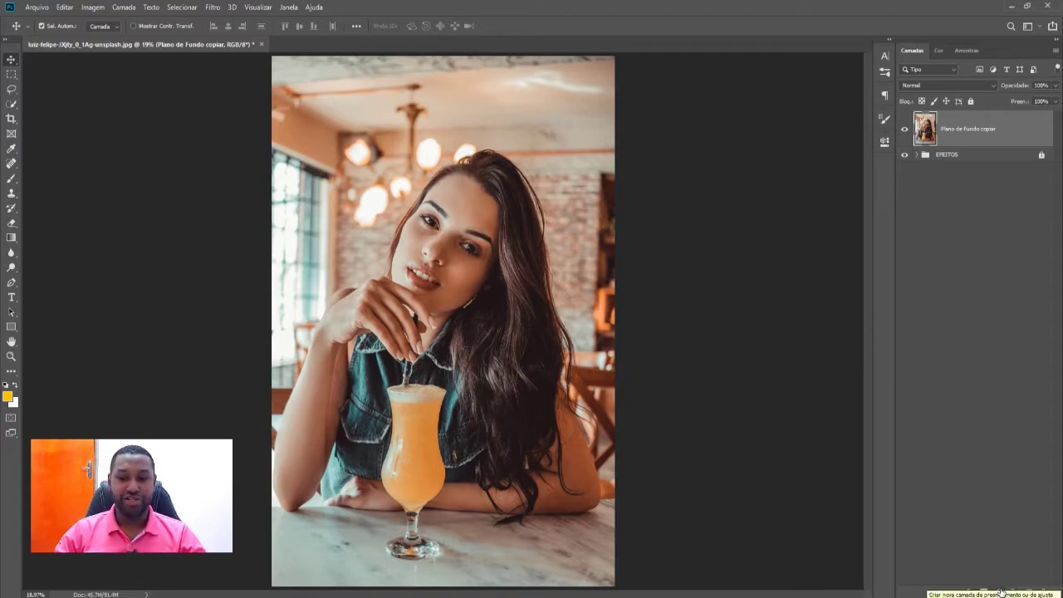
click(1001, 592)
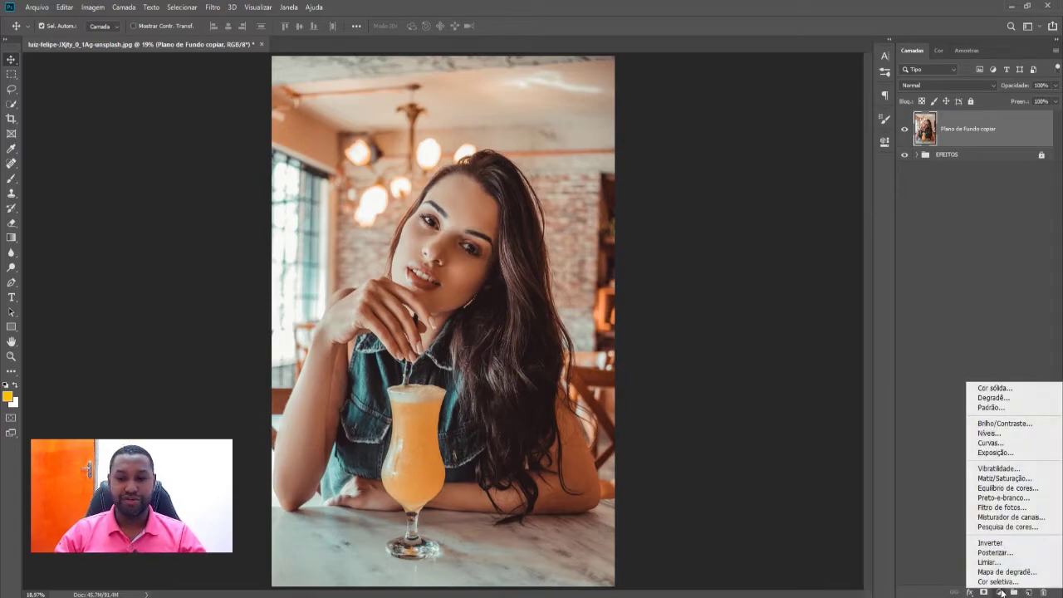
click(989, 399)
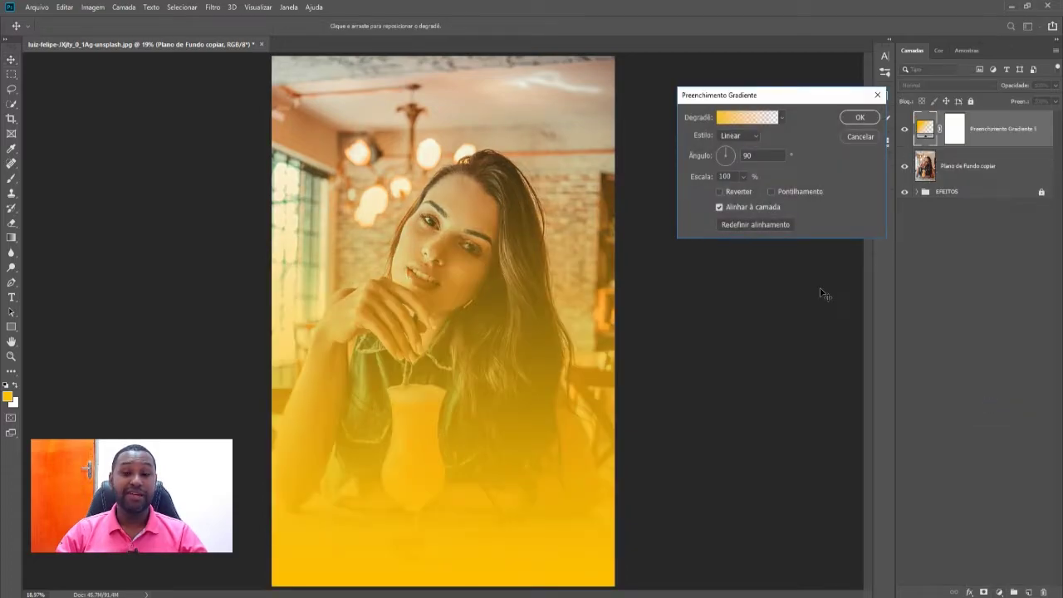
click(729, 119)
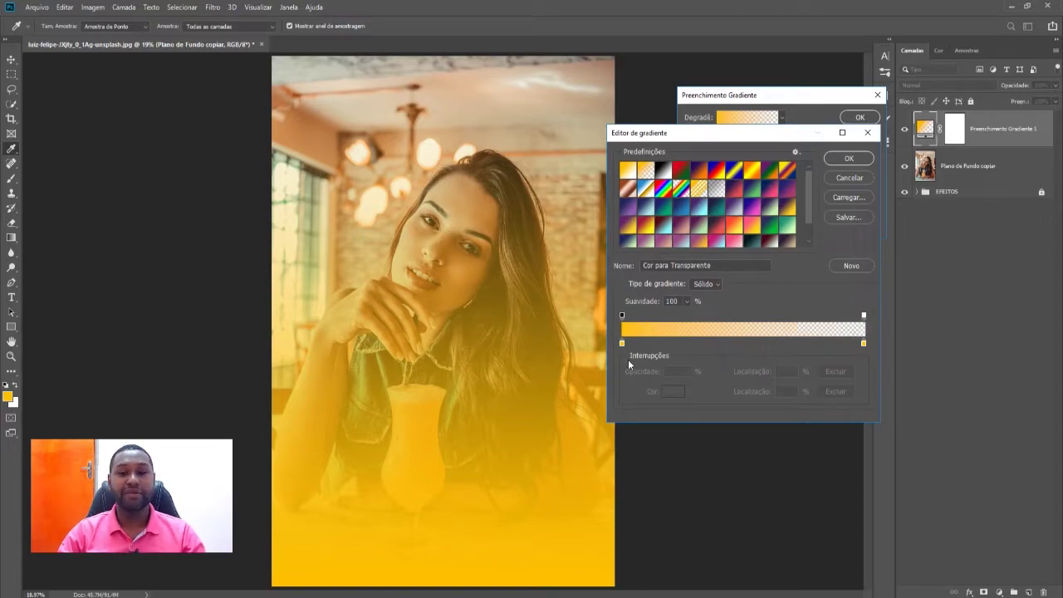
Set the gradient's starting colour stop to white (ffffff) and add an opacity stop near the left
click(622, 343)
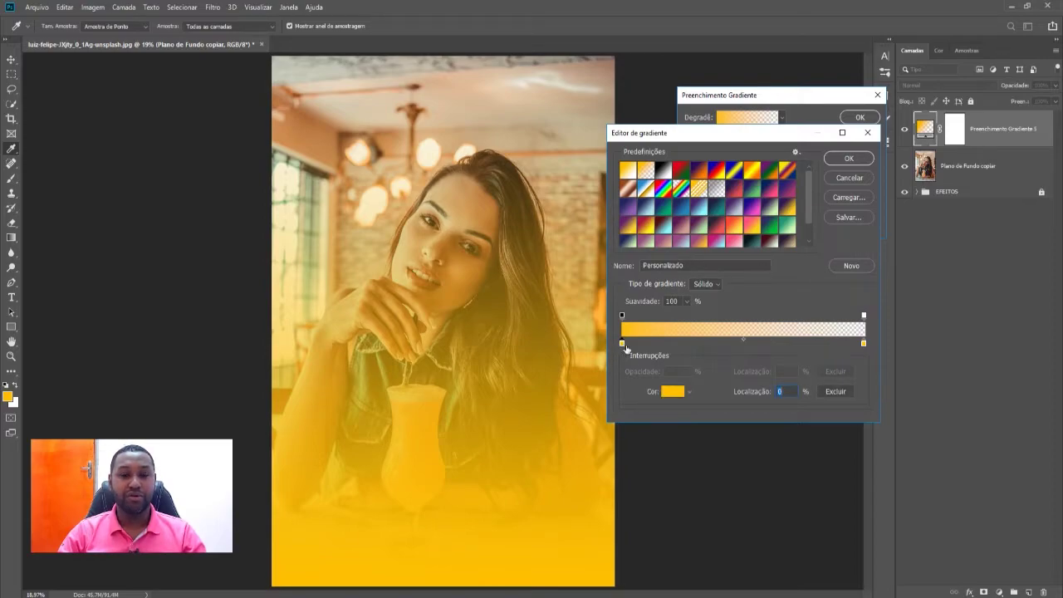
click(673, 391)
text(ffffff)
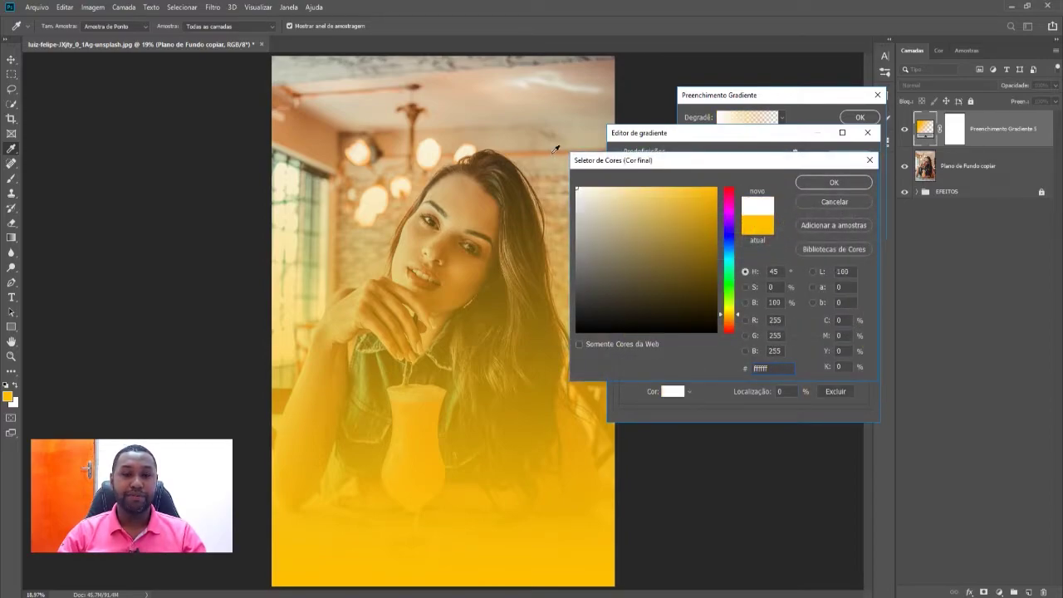
click(839, 185)
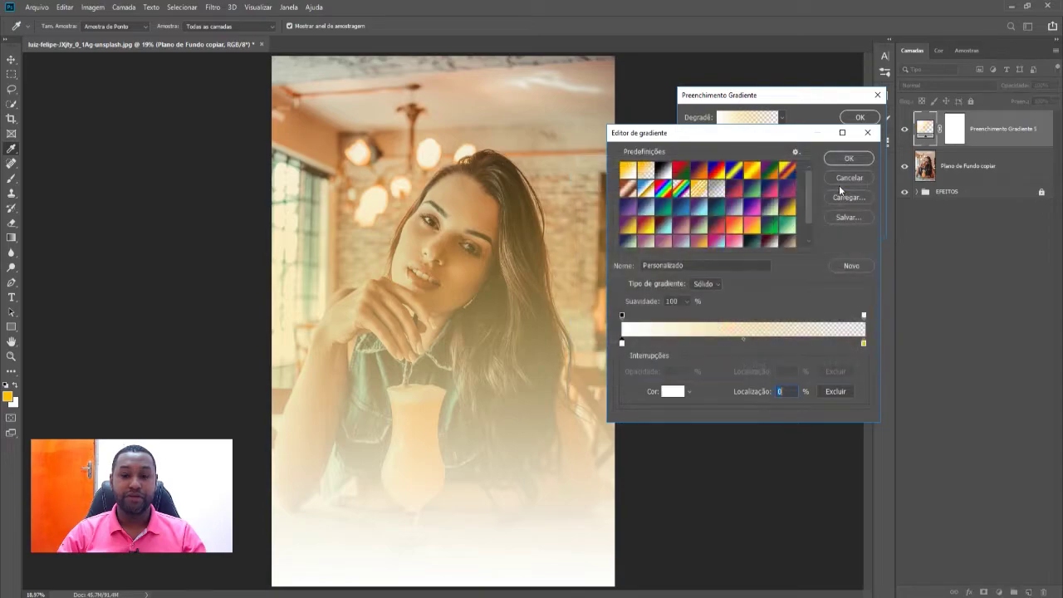
click(638, 324)
click(637, 317)
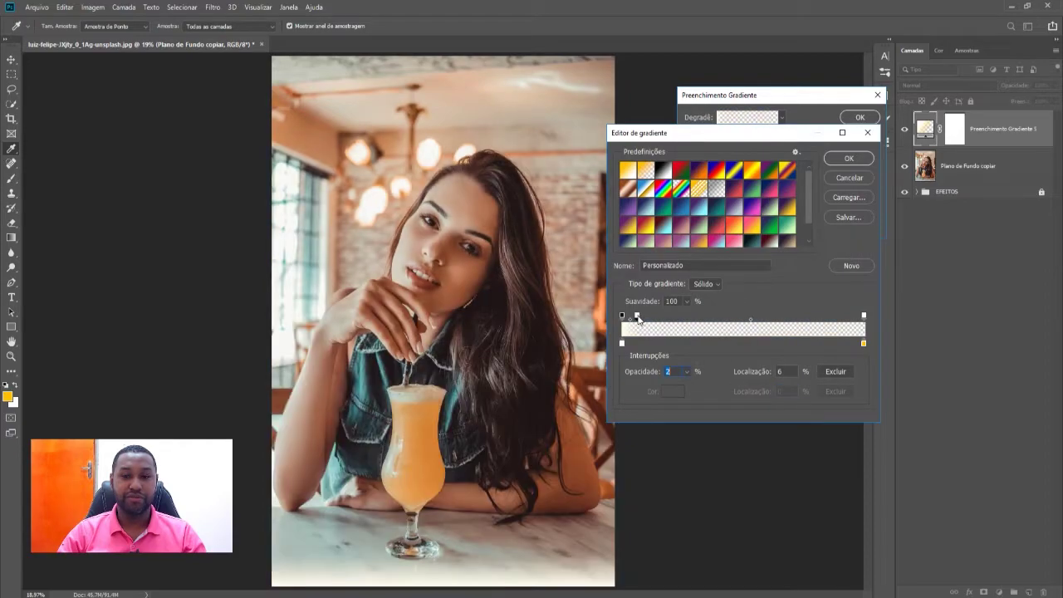
drag(638, 319, 641, 320)
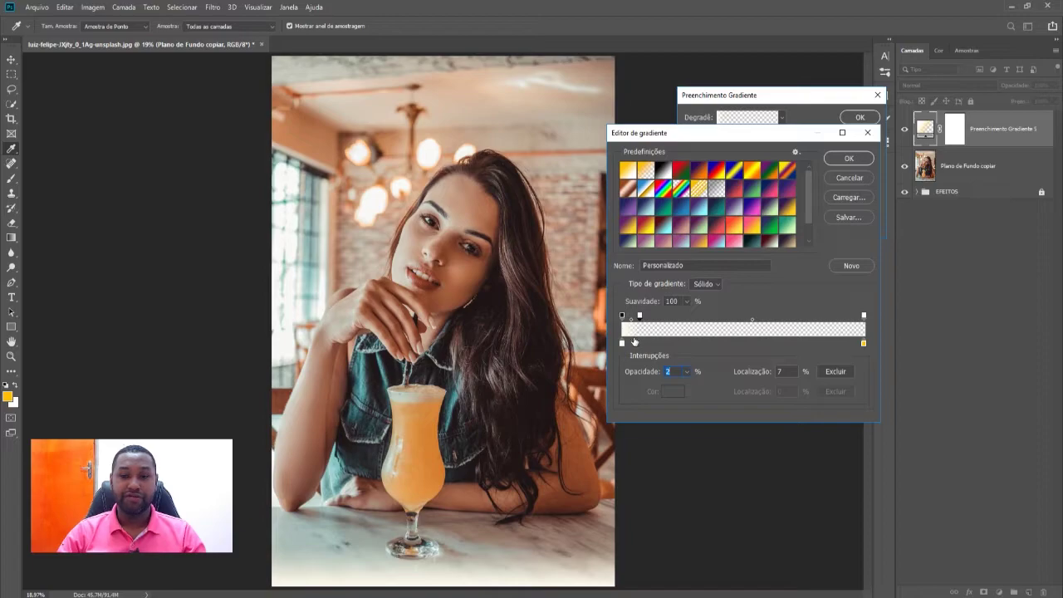
click(622, 343)
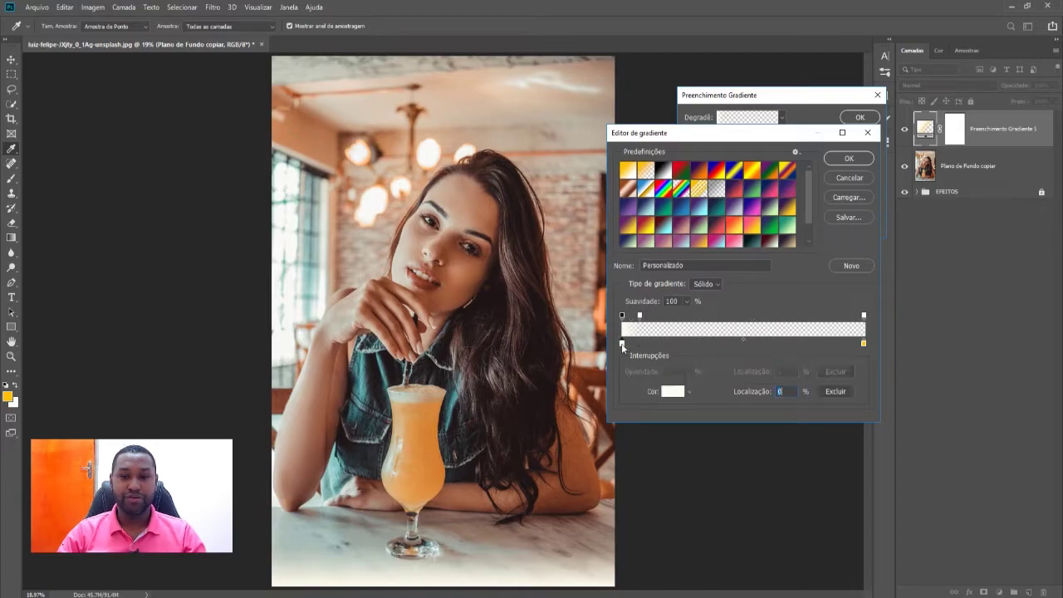
click(674, 394)
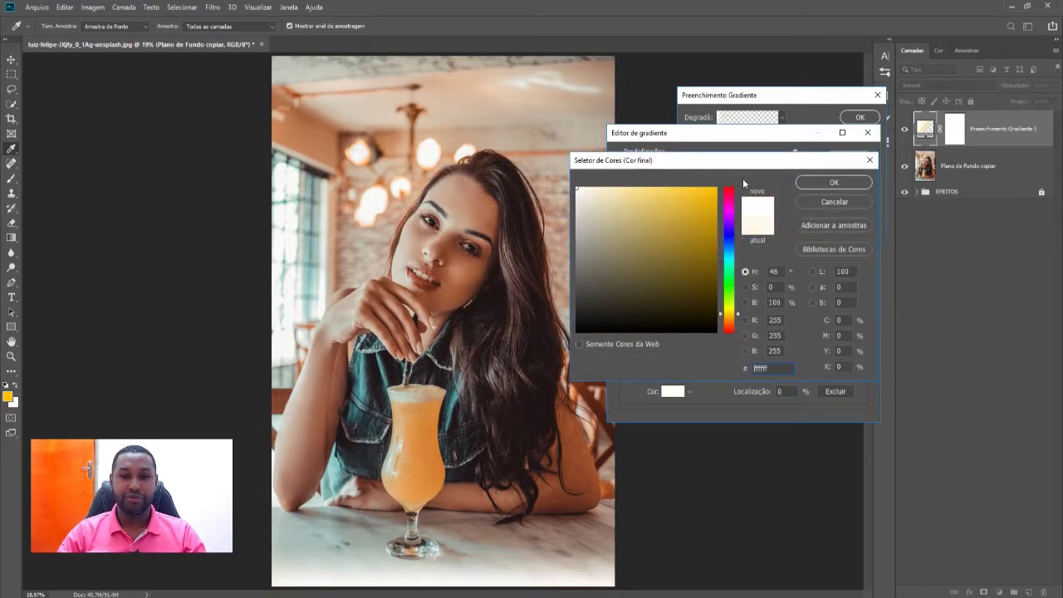
click(807, 183)
Reposition the left-end opacity stops and set their values to 80 and 9
click(658, 316)
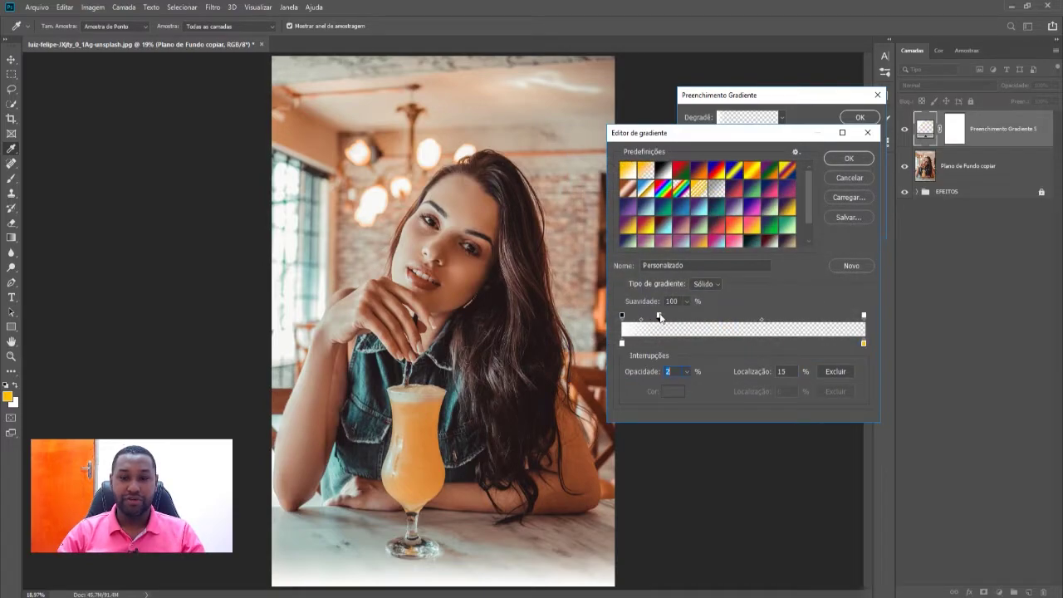
drag(622, 317, 649, 317)
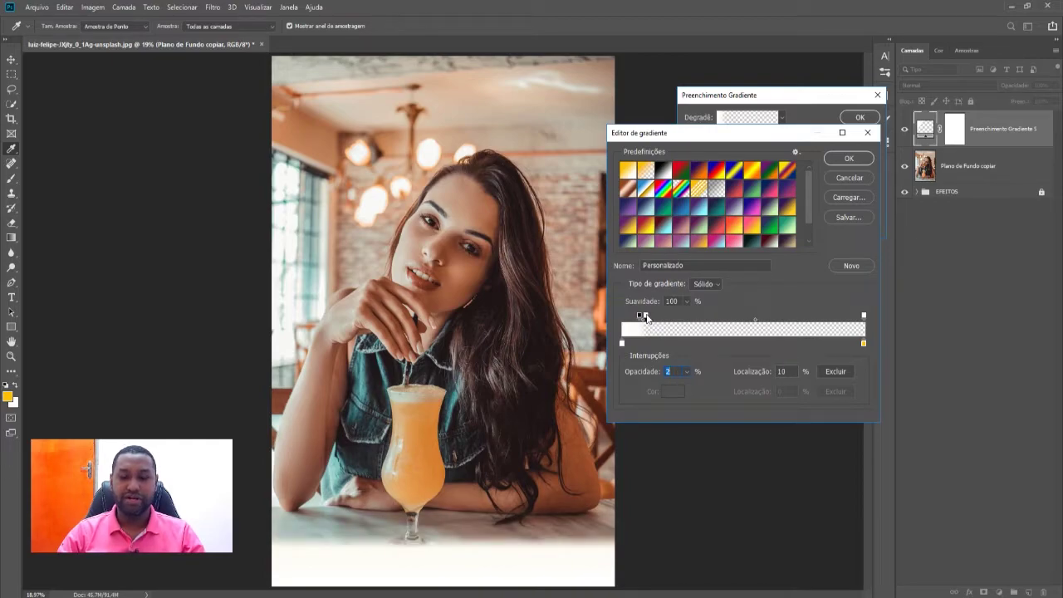
click(639, 316)
drag(638, 317, 639, 318)
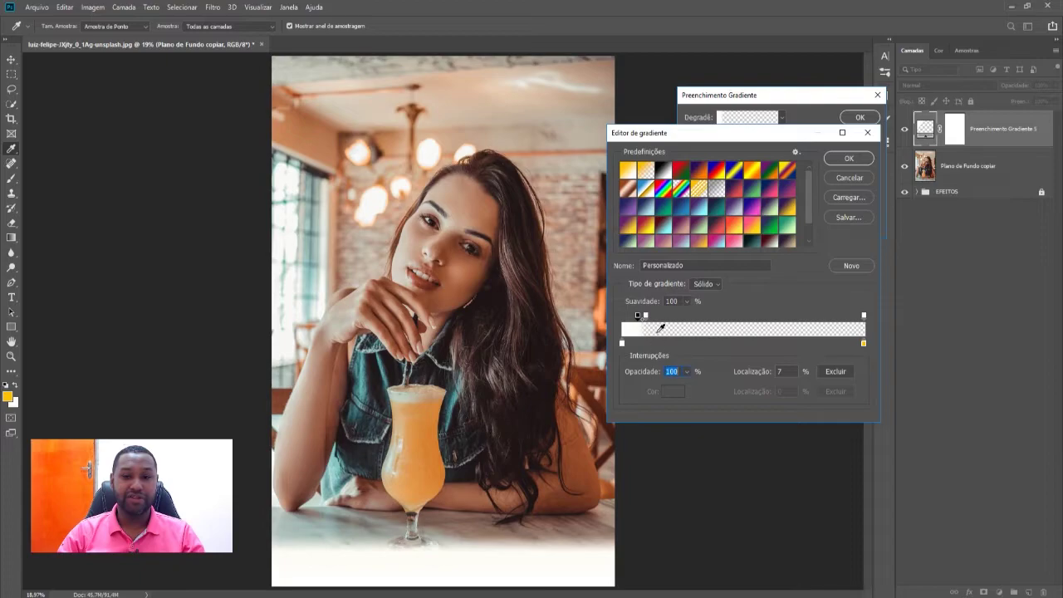
click(646, 315)
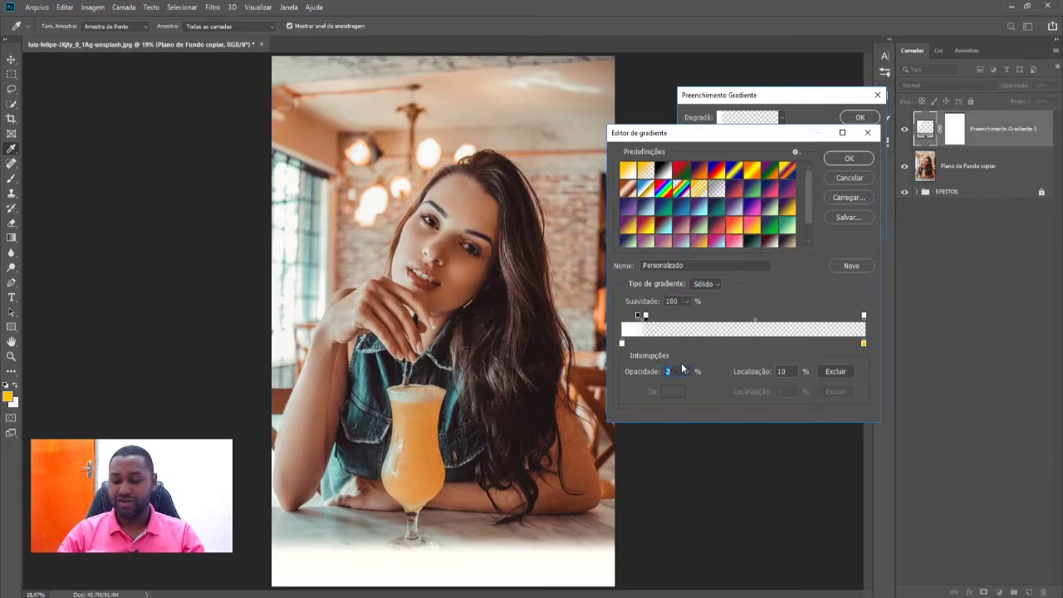
text(80)
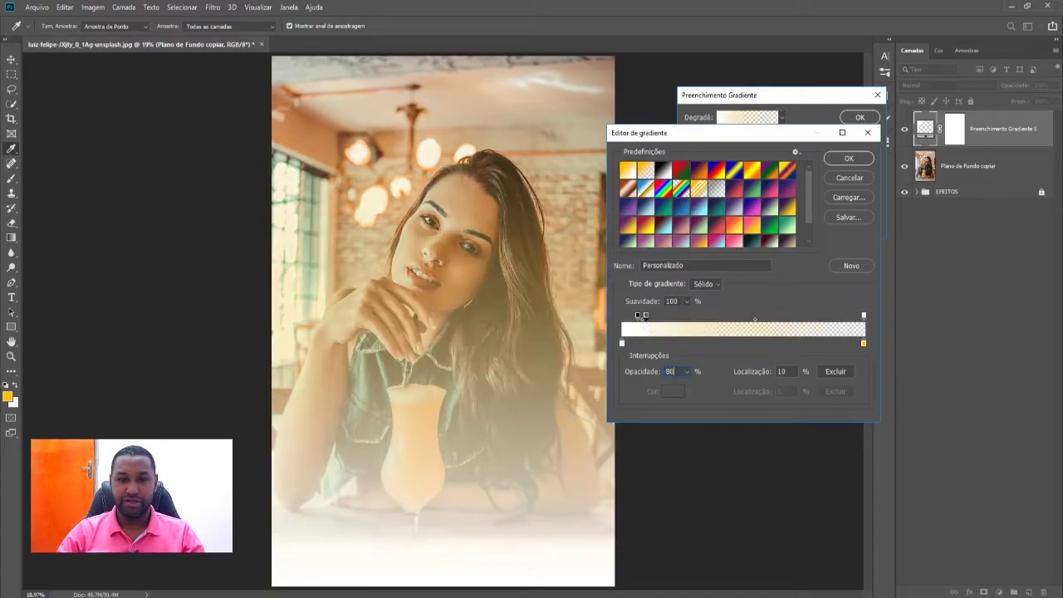
click(657, 378)
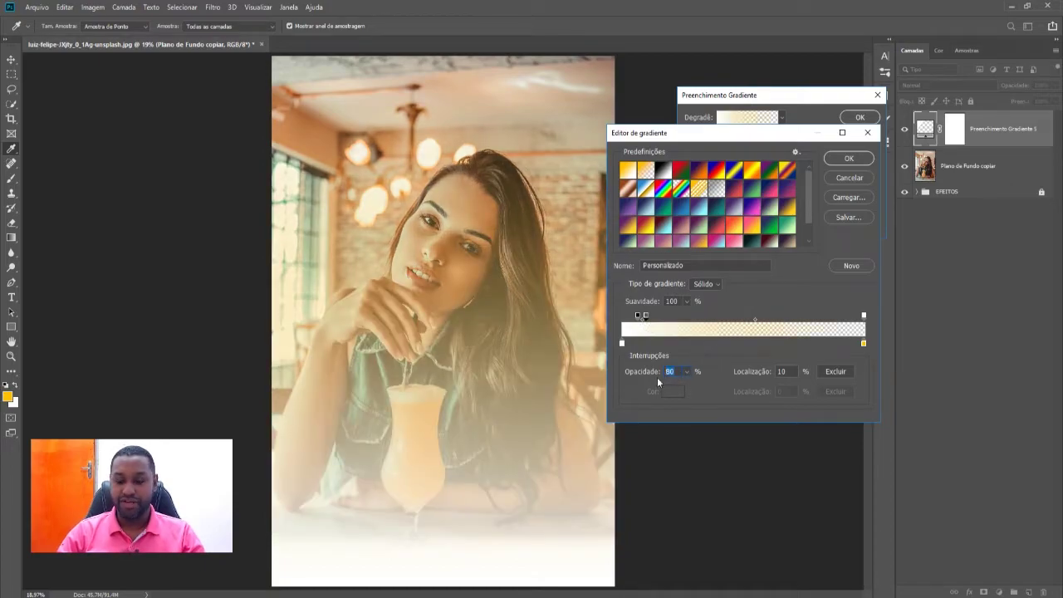
text(9)
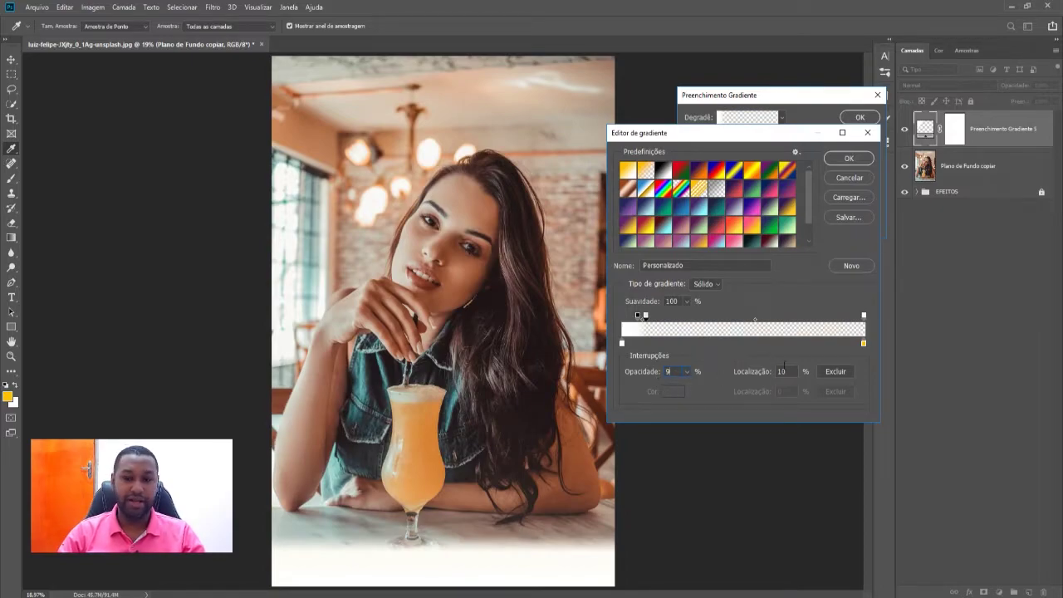
click(628, 340)
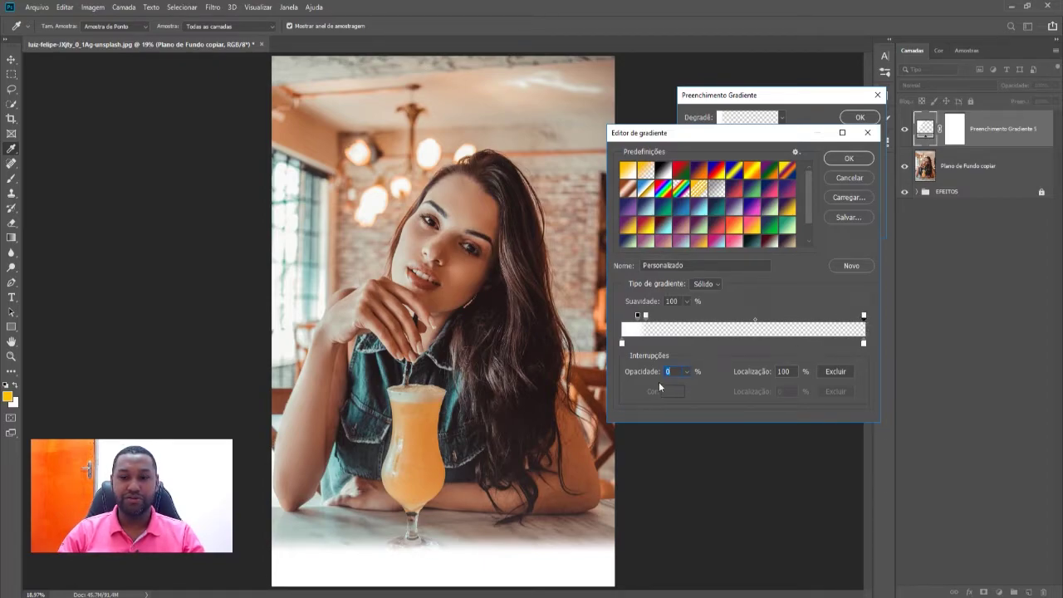
Make the gradient's right end fully opaque, then apply it at about -3° angle
drag(637, 375, 694, 376)
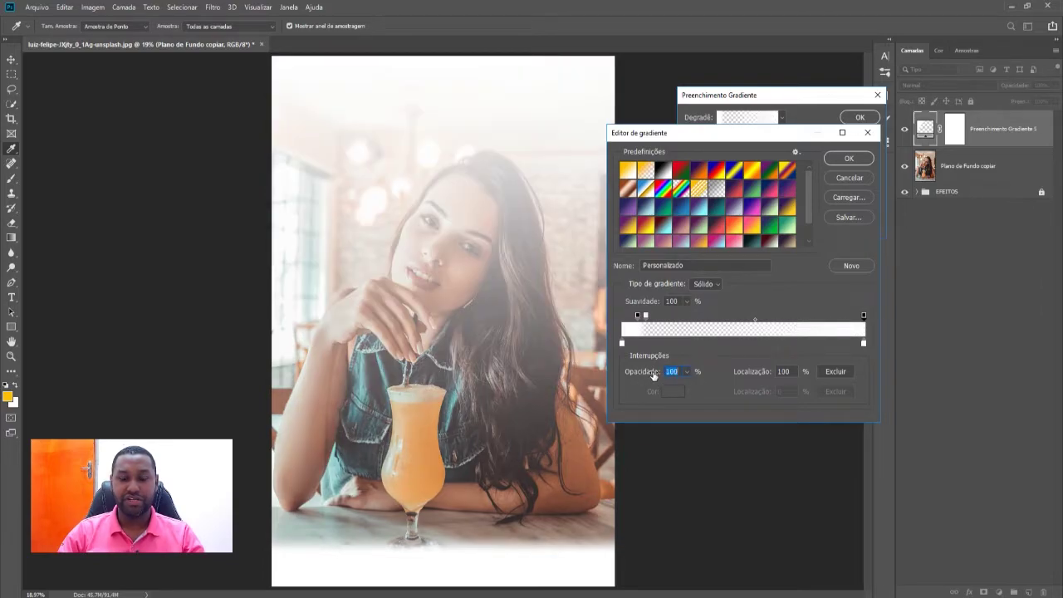
drag(863, 317, 846, 327)
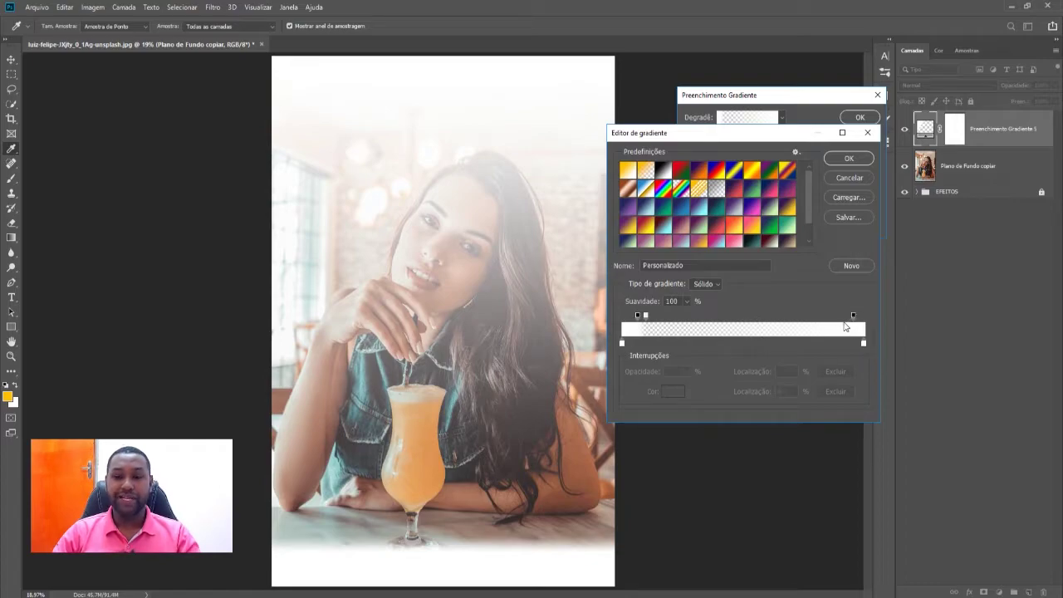
click(843, 322)
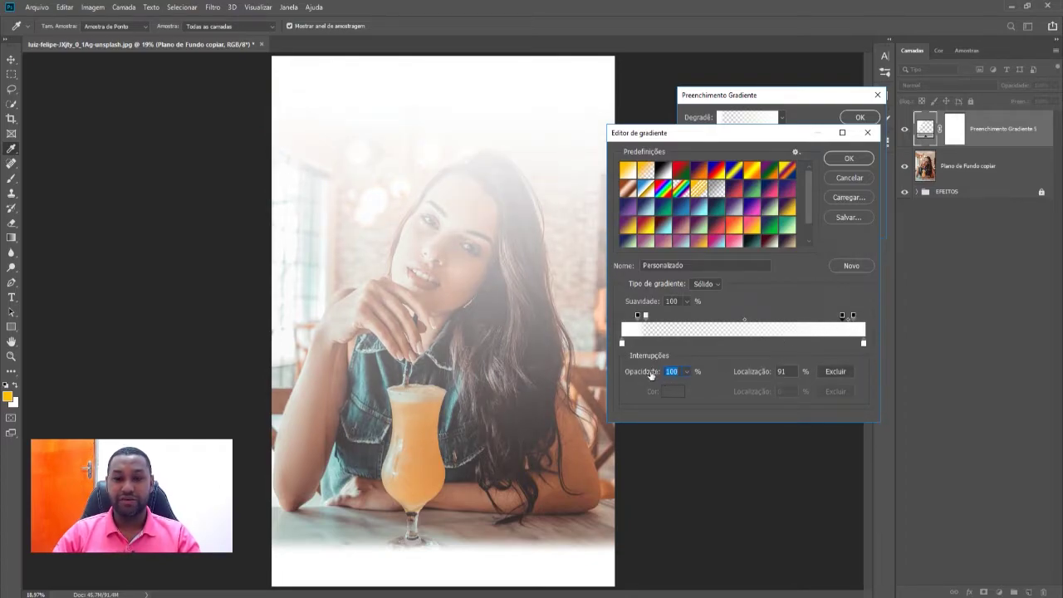
drag(655, 375, 646, 375)
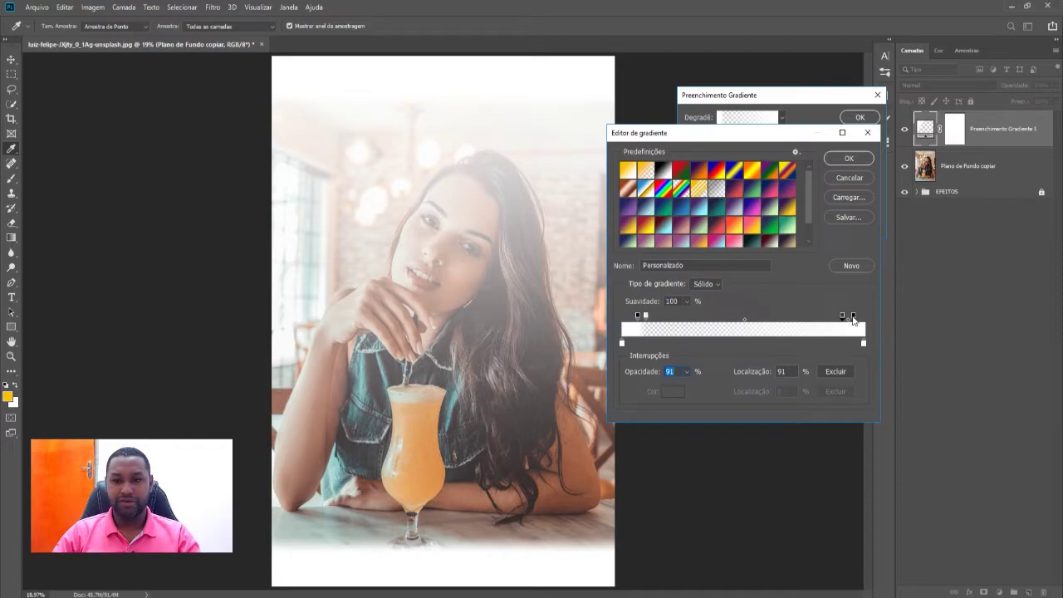
drag(853, 320, 837, 324)
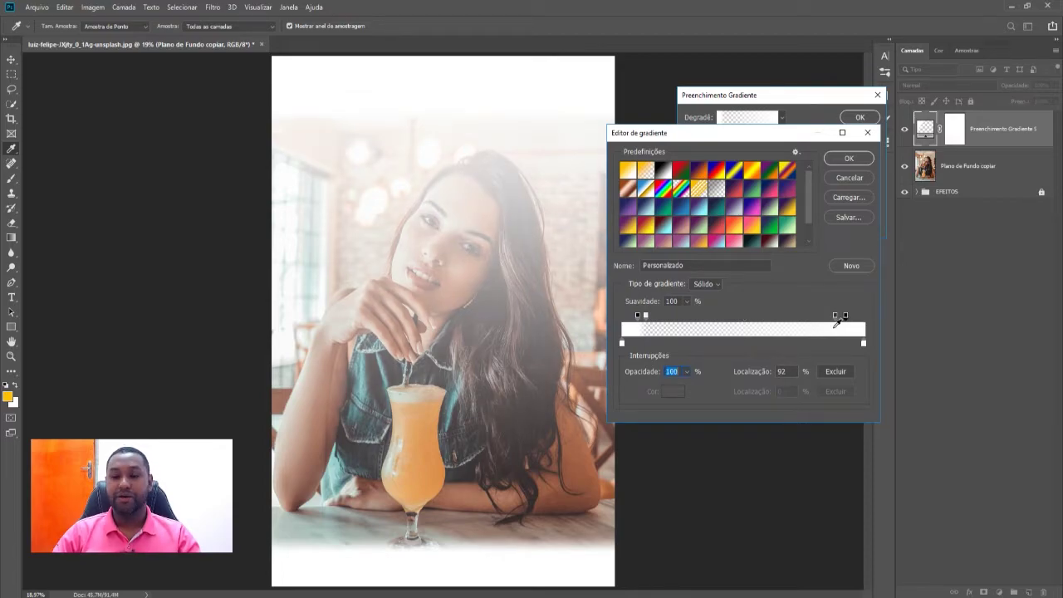
click(838, 159)
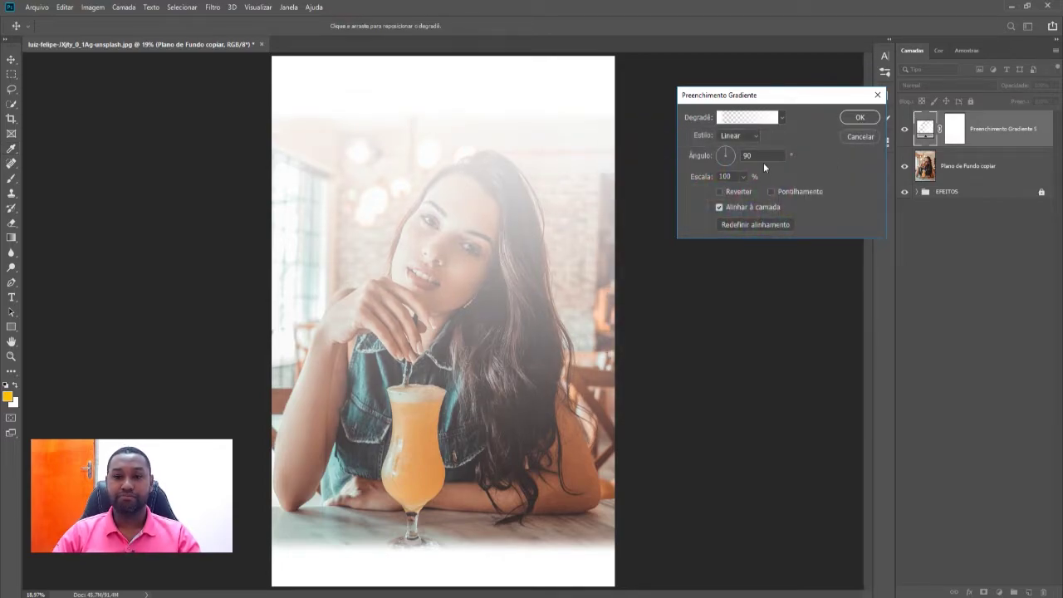
click(718, 155)
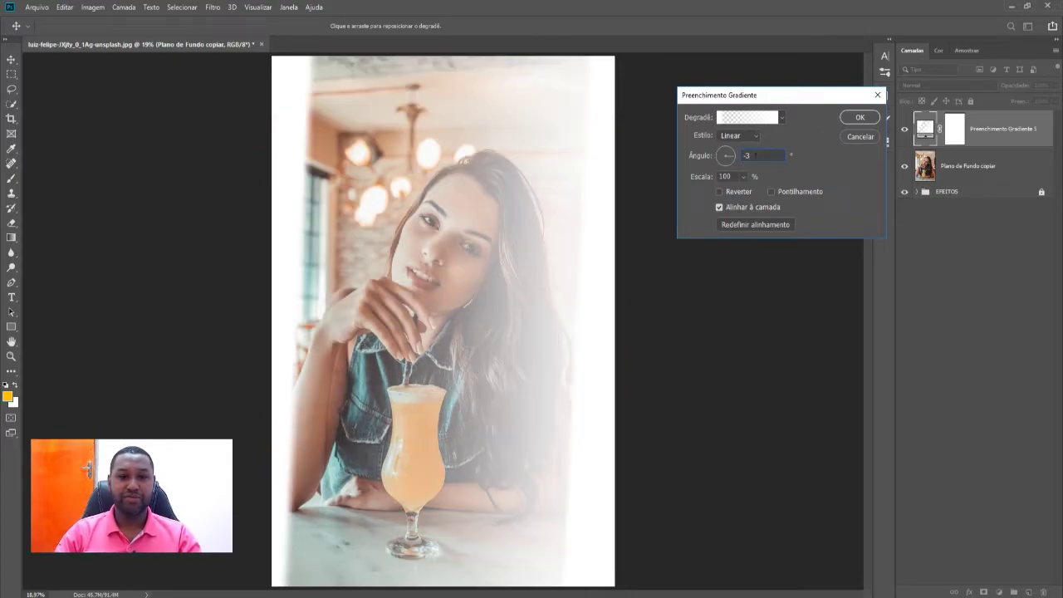
key(Return)
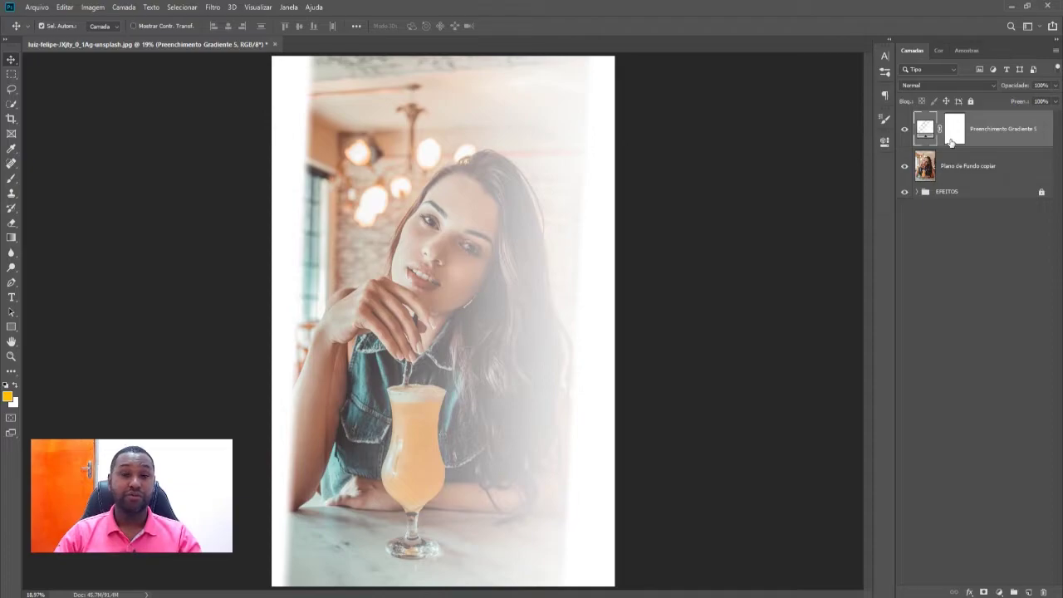
Add a second gradient fill layer using the red-to-yellow preset
click(1000, 592)
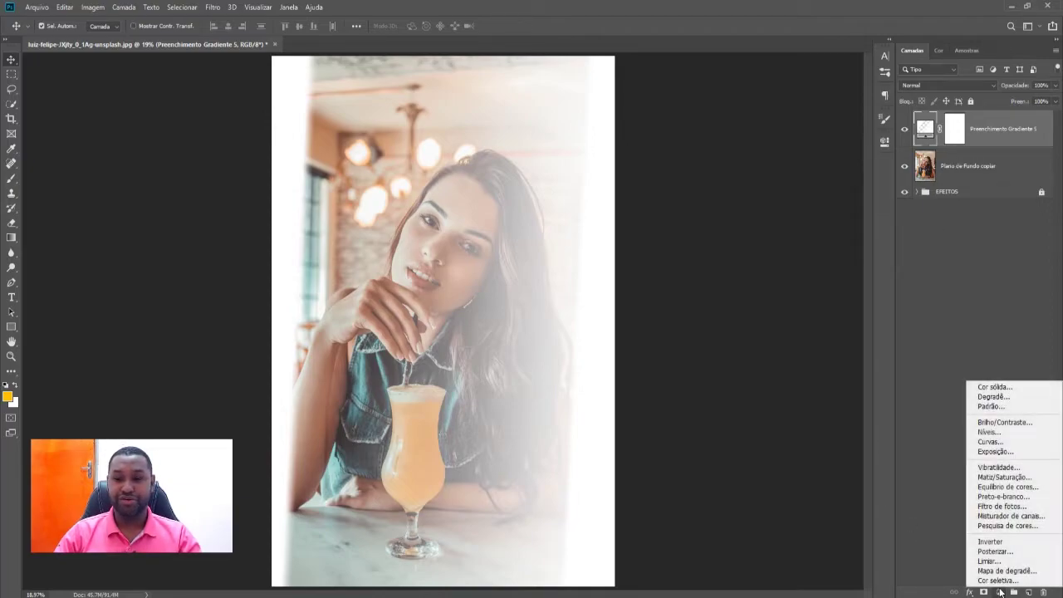
click(983, 400)
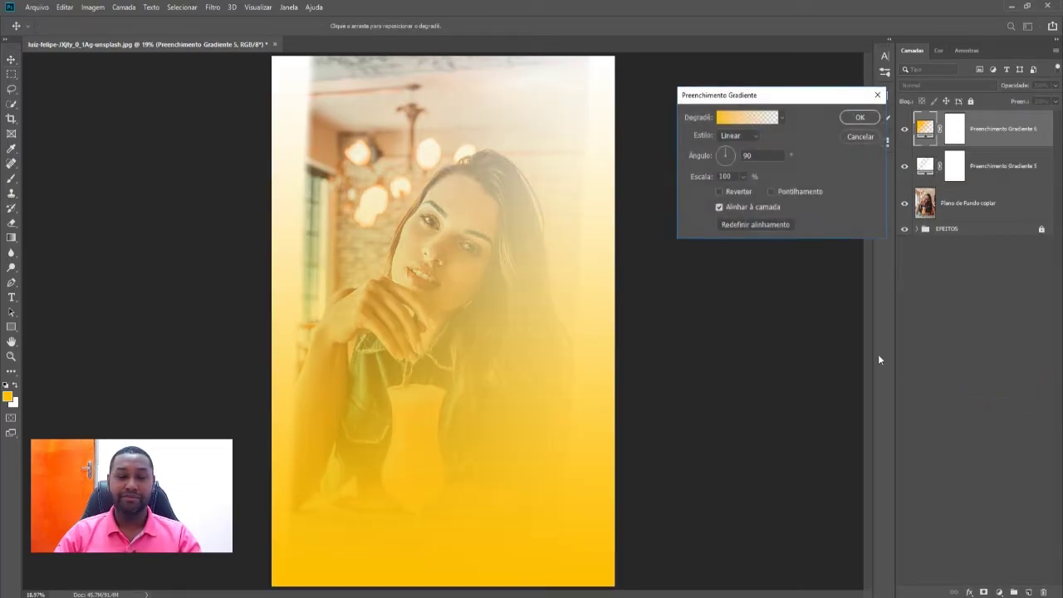
click(734, 120)
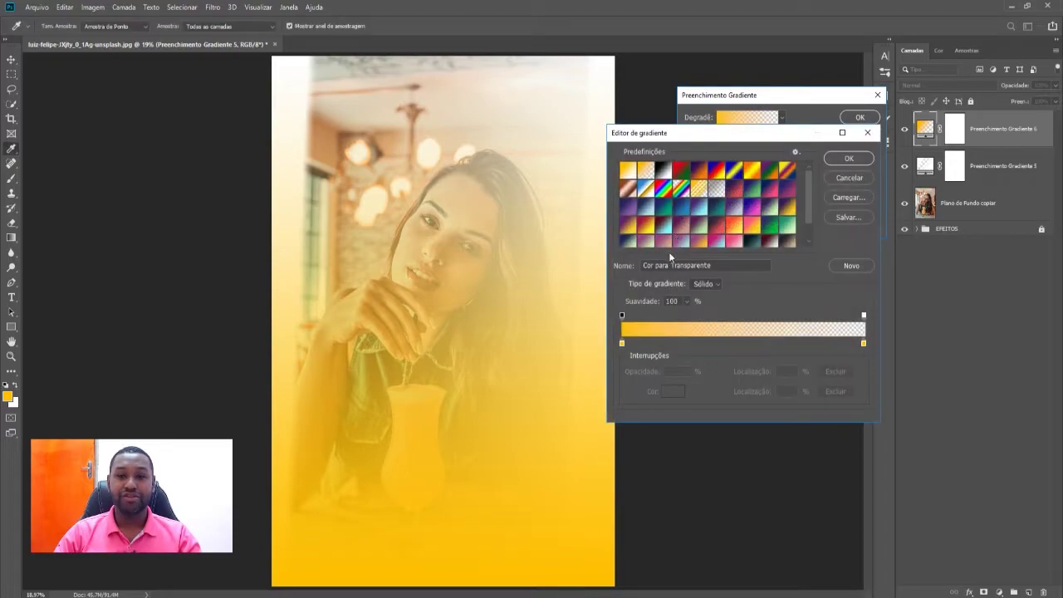
click(703, 243)
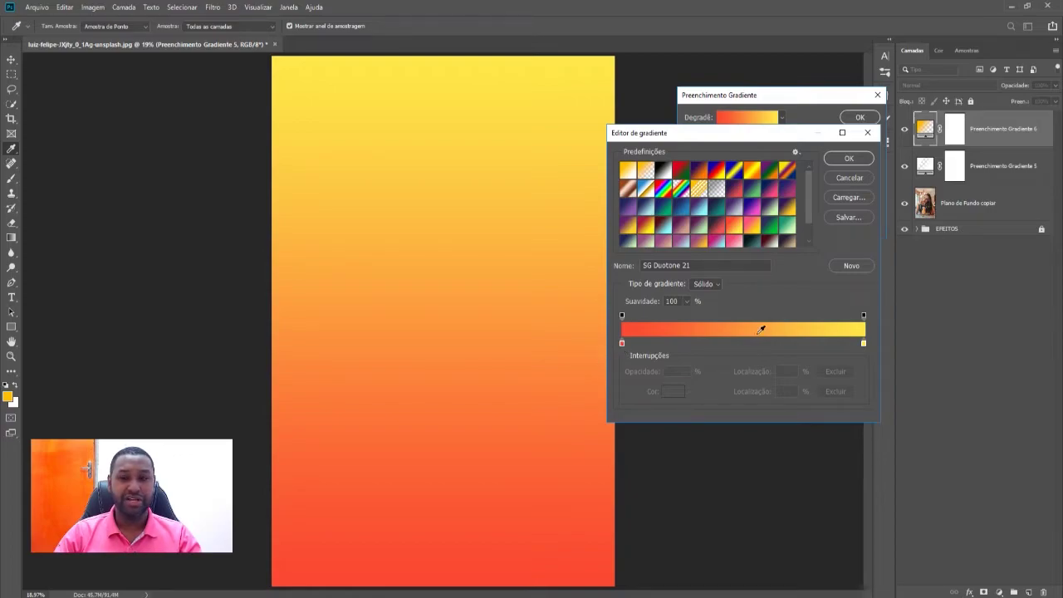
click(837, 161)
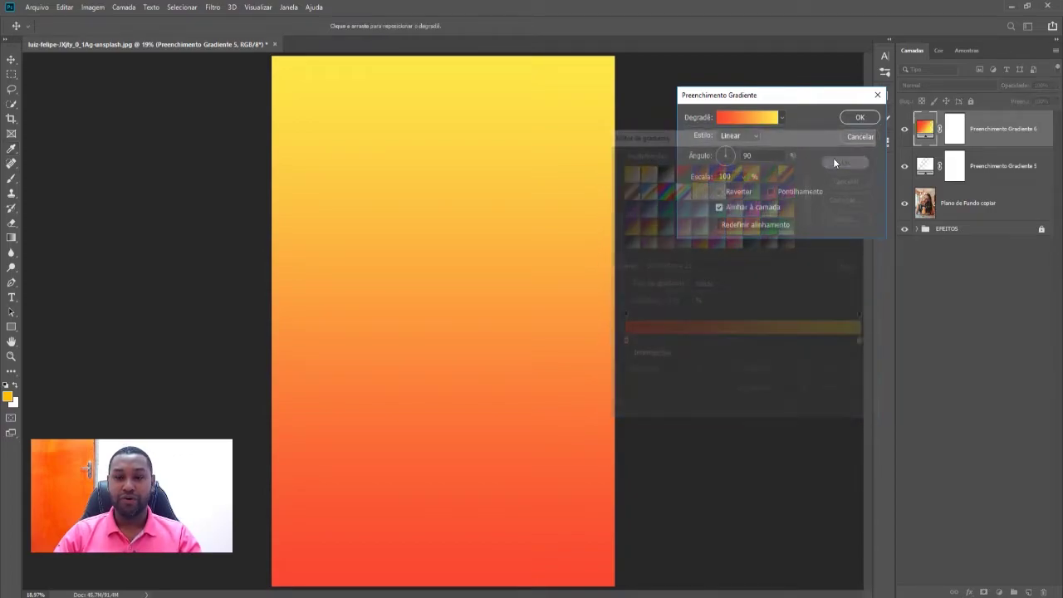
Set the new gradient's angle to 80° and apply the fill
click(731, 155)
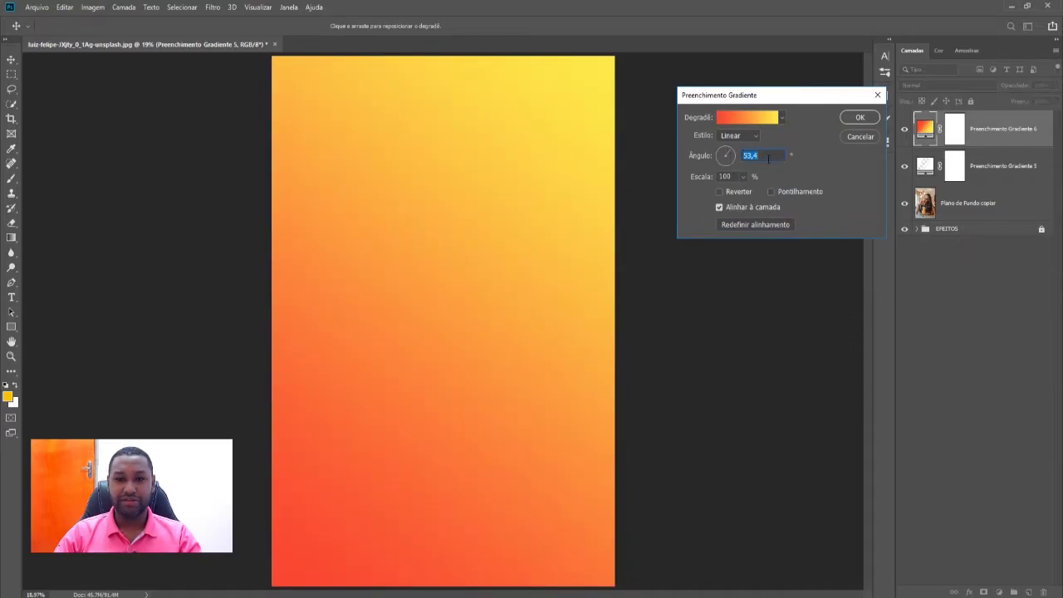
text(80)
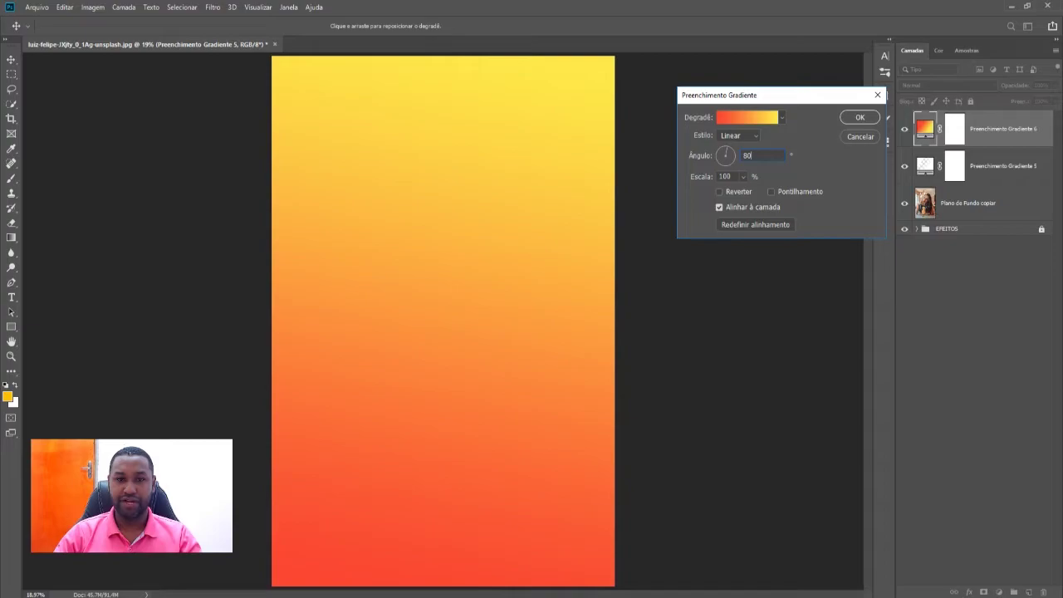
key(Tab)
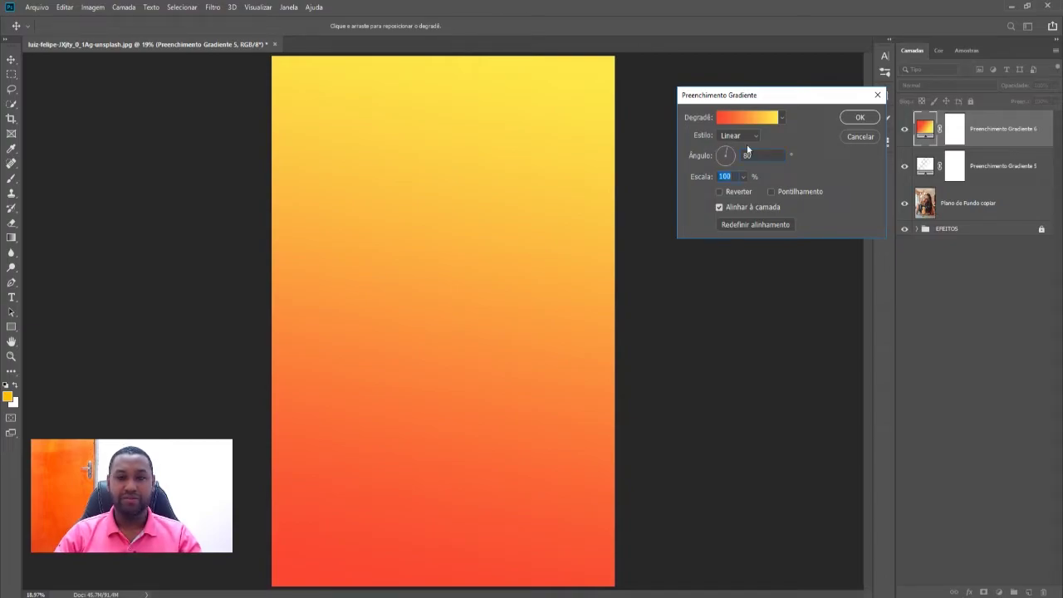
click(852, 121)
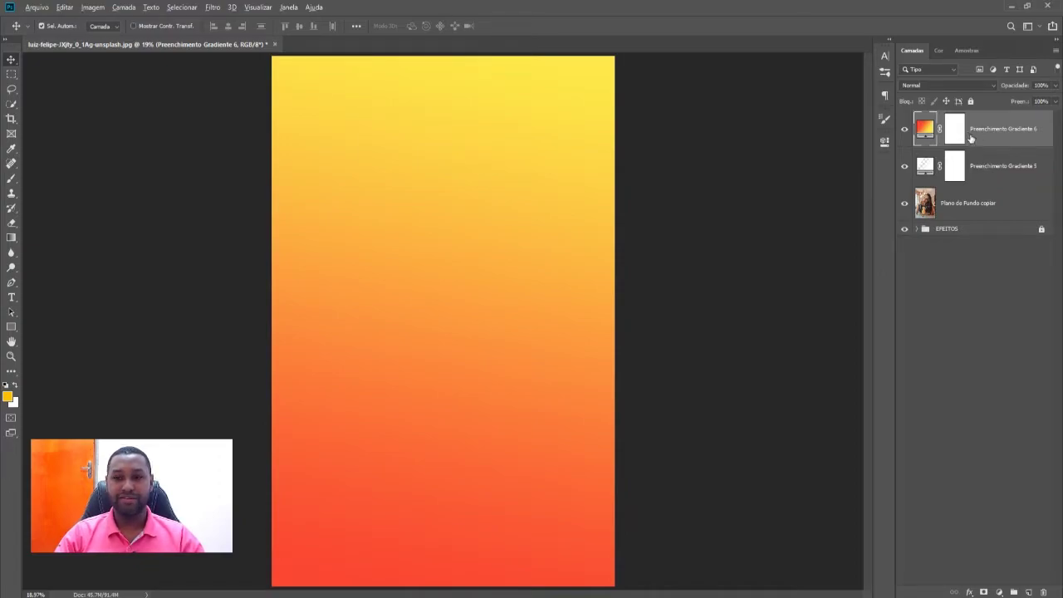
Clip the top gradient to Preenchimento Gradiente 5 and set that layer to Sobrepor
drag(970, 138, 976, 143)
alt+click(978, 143)
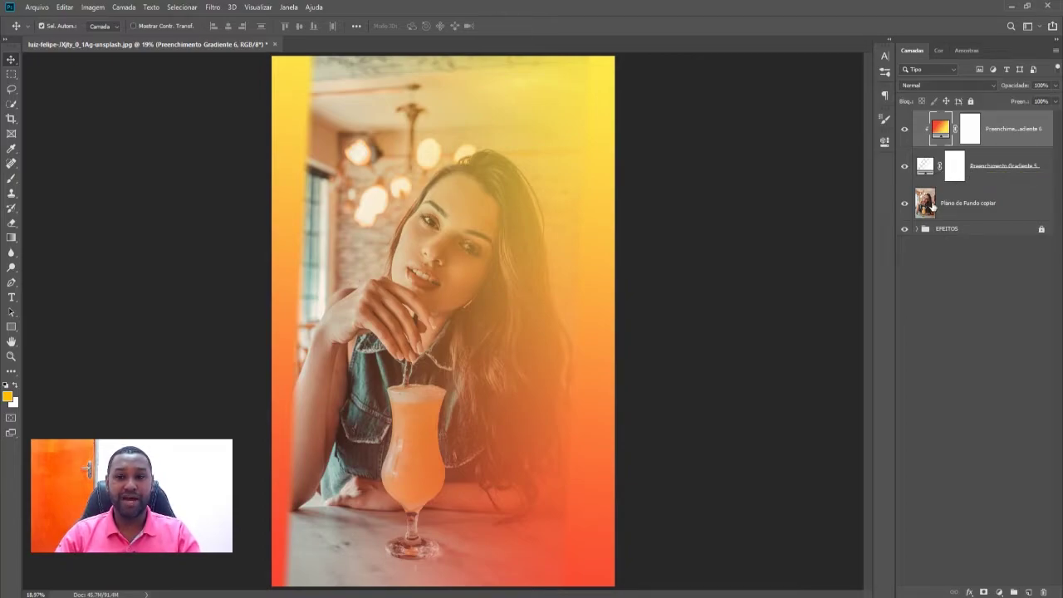
click(991, 171)
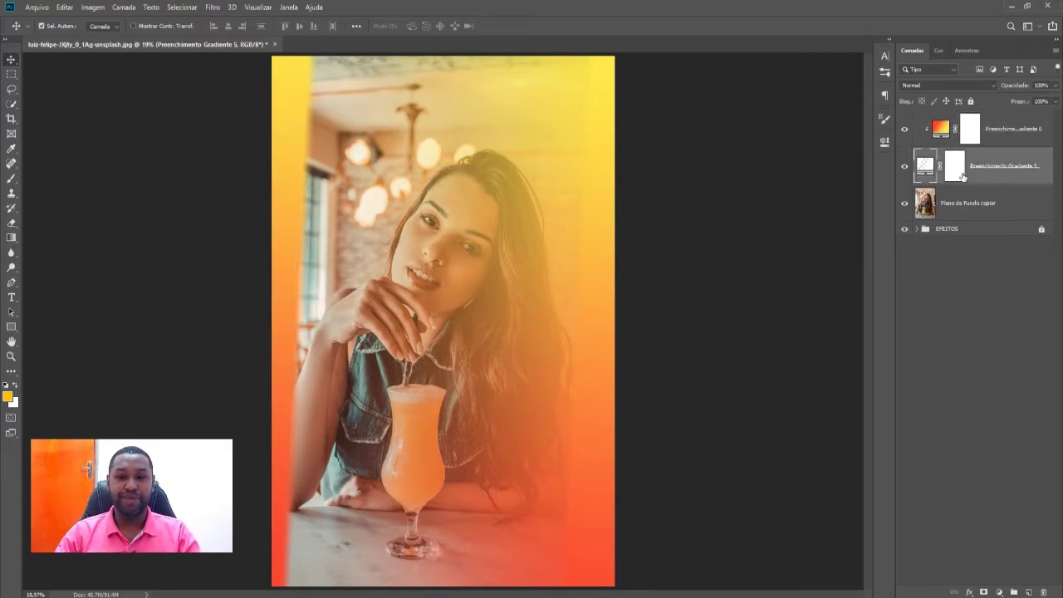
click(918, 87)
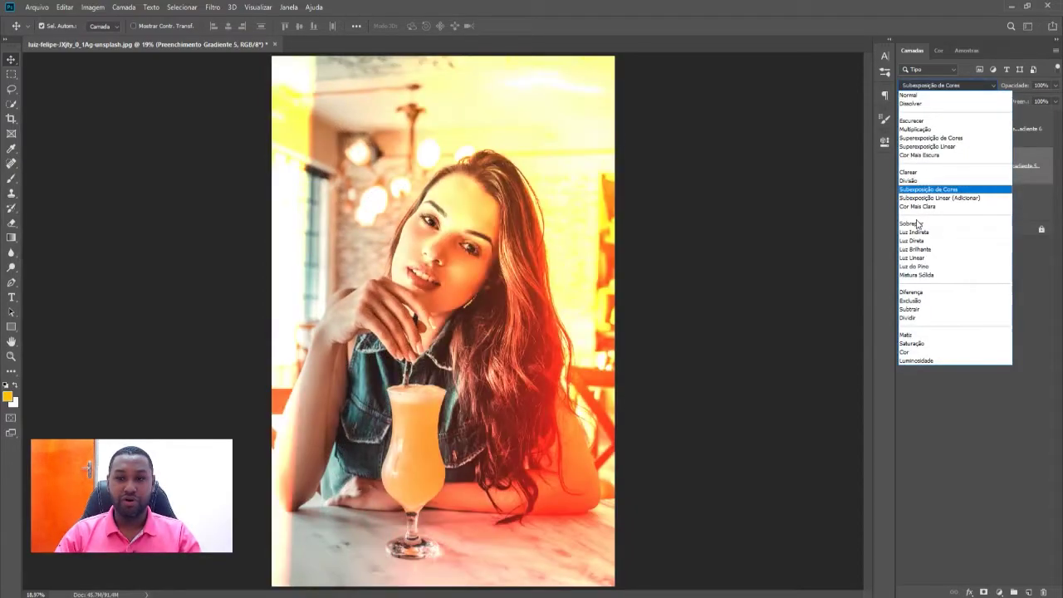
click(916, 224)
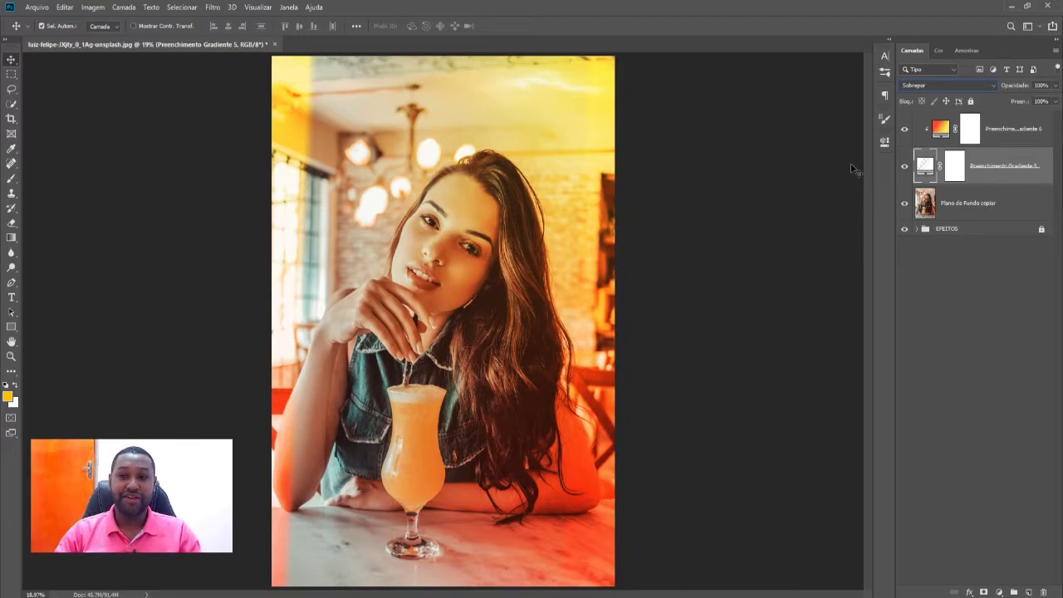
Reselect the top gradient fill layer in the Layers panel
click(1001, 135)
click(993, 166)
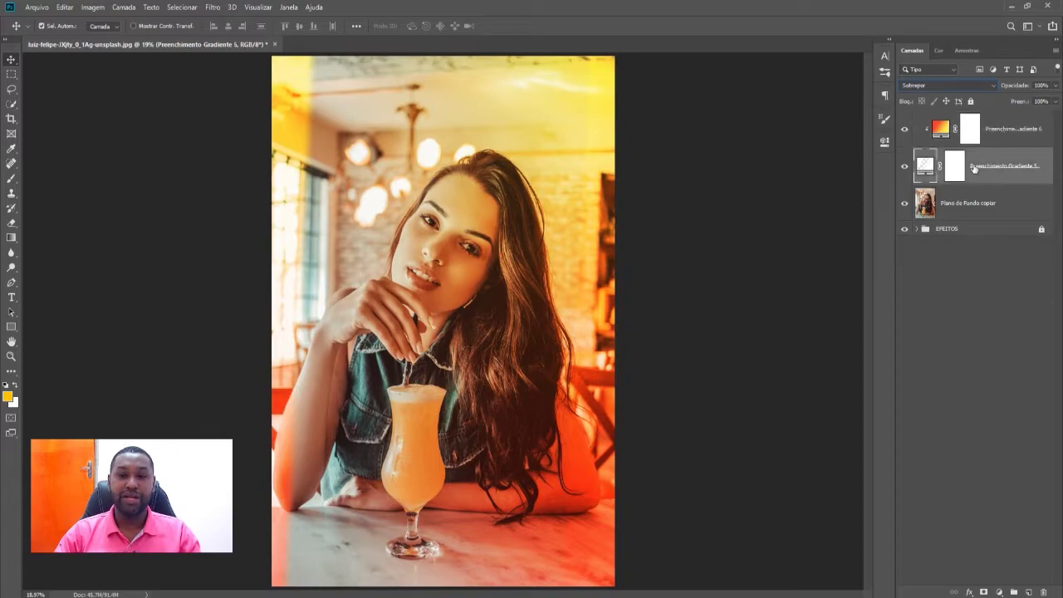
click(985, 135)
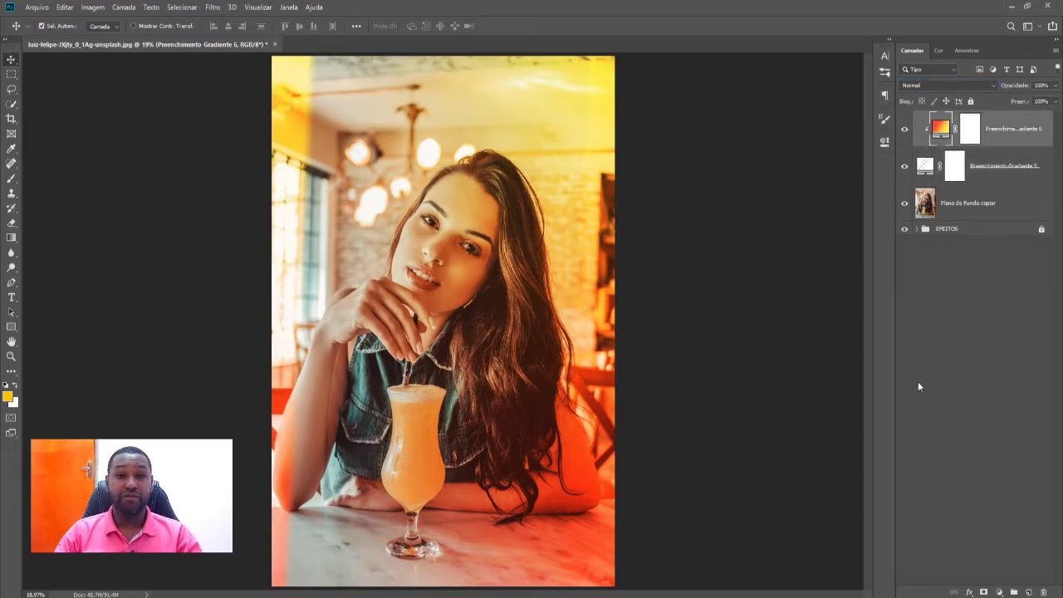
Add a gradient fill layer starting white, with a transparent stop moved to about 29%
click(999, 591)
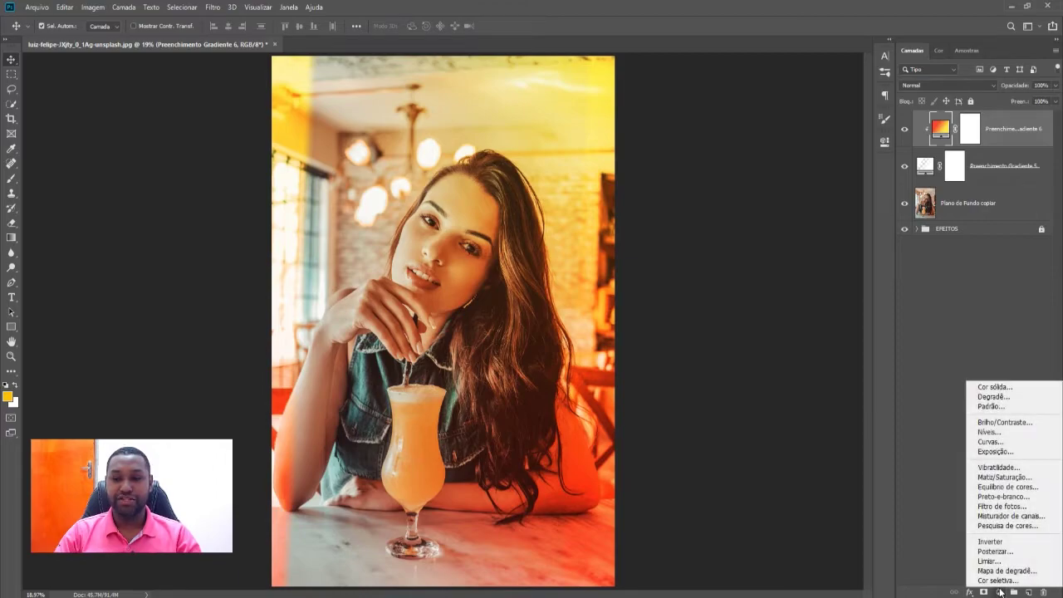
click(992, 397)
click(748, 118)
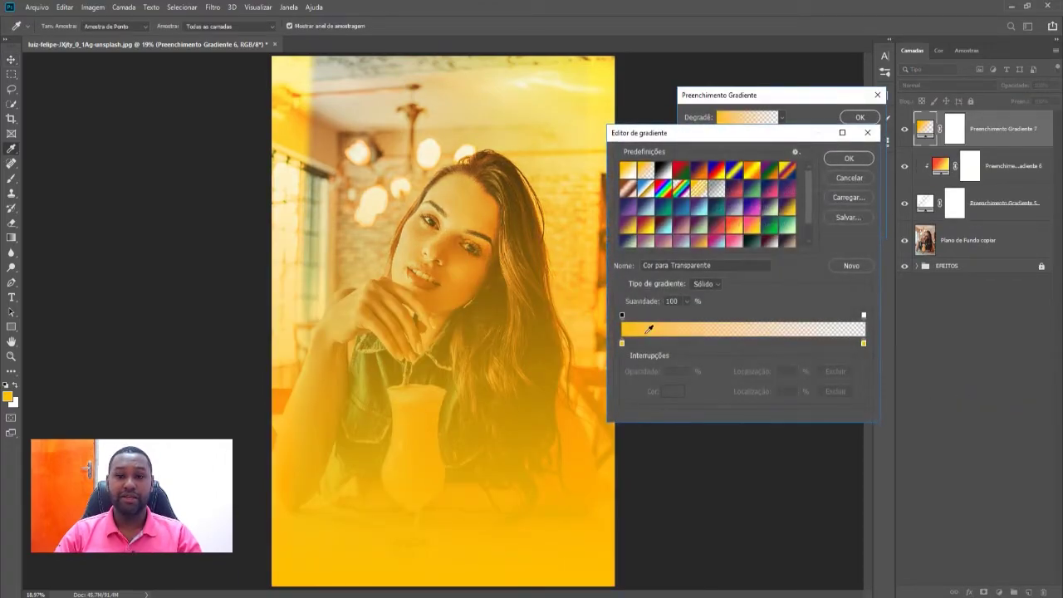
click(622, 343)
click(673, 391)
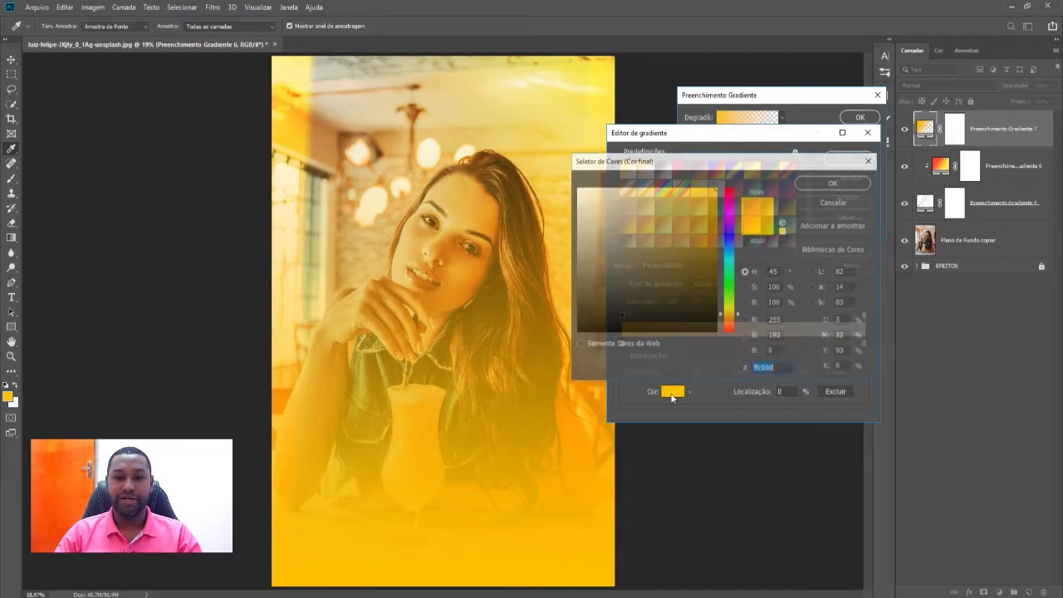
click(640, 317)
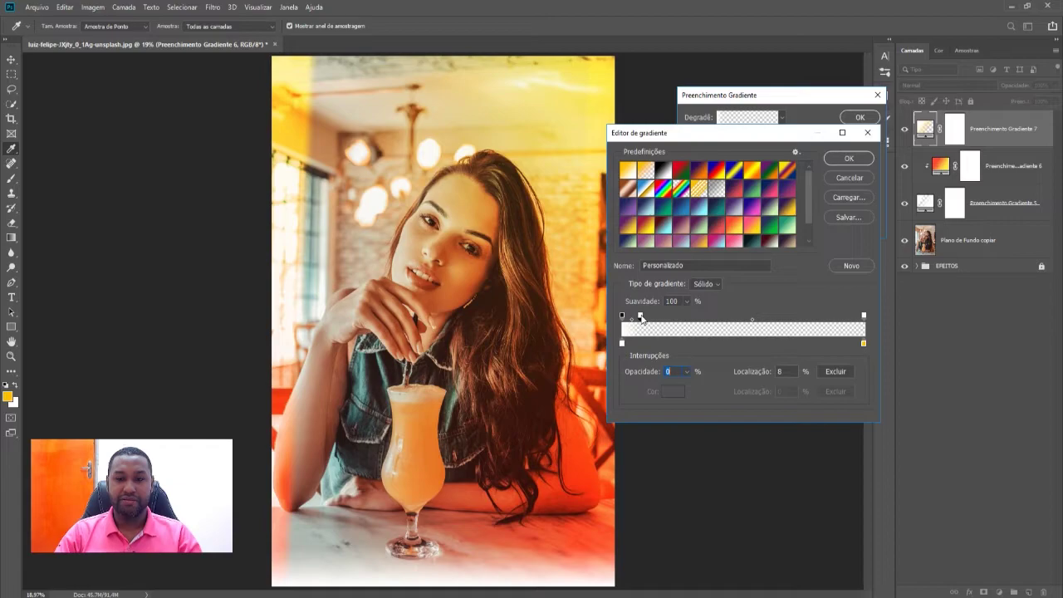
mouse_move(639, 316)
mouse_down()
mouse_move(664, 317)
mouse_move(650, 317)
mouse_up()
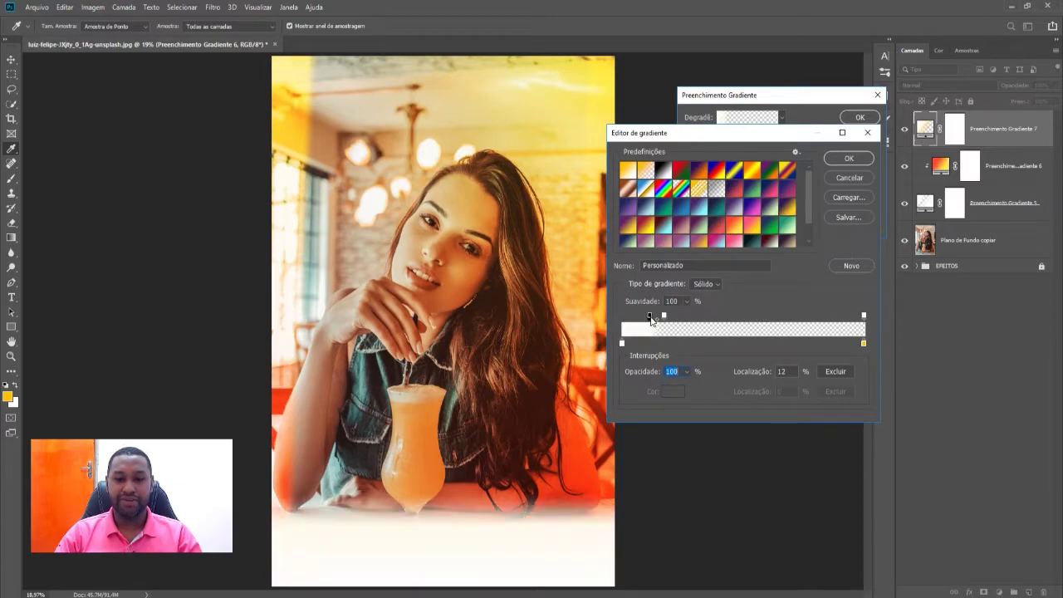
mouse_move(664, 316)
mouse_down()
mouse_move(693, 317)
mouse_move(642, 316)
mouse_up()
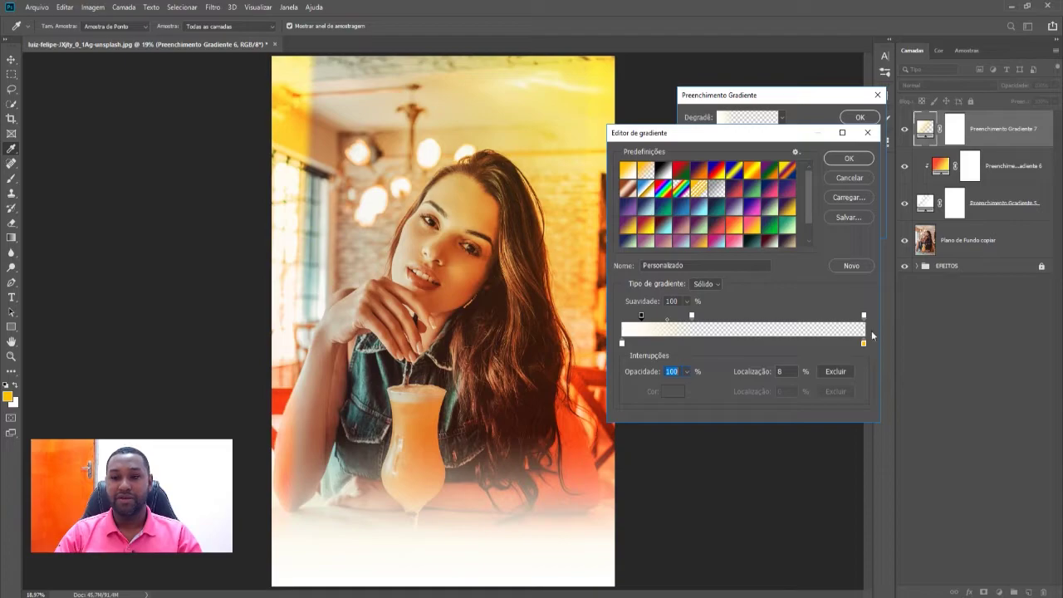
Make the end colour stop white (ffffff) and add opacity stops at 28% and 80%
click(863, 343)
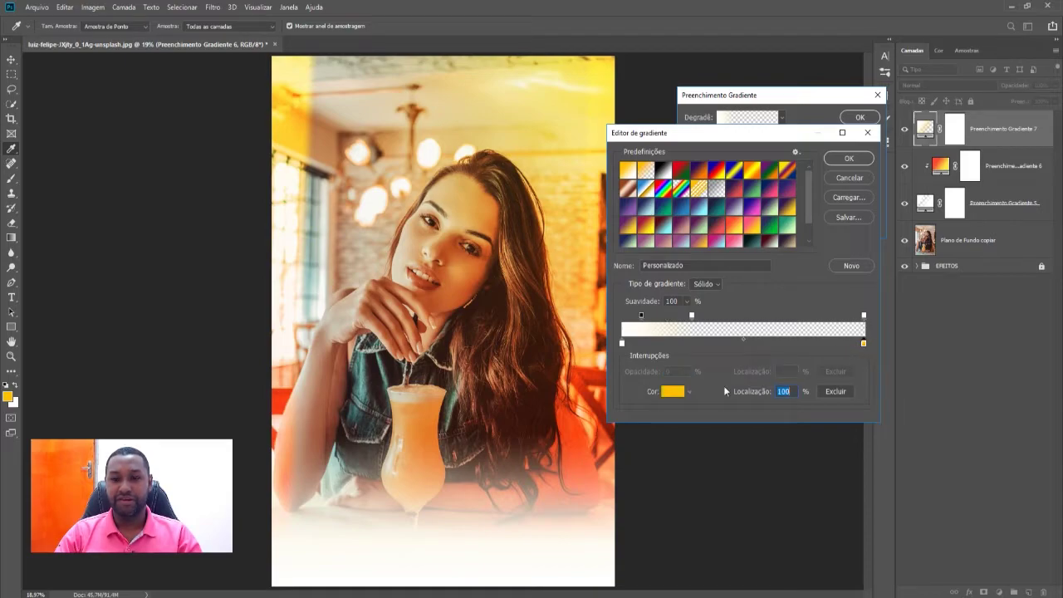
click(674, 392)
text(ffffff)
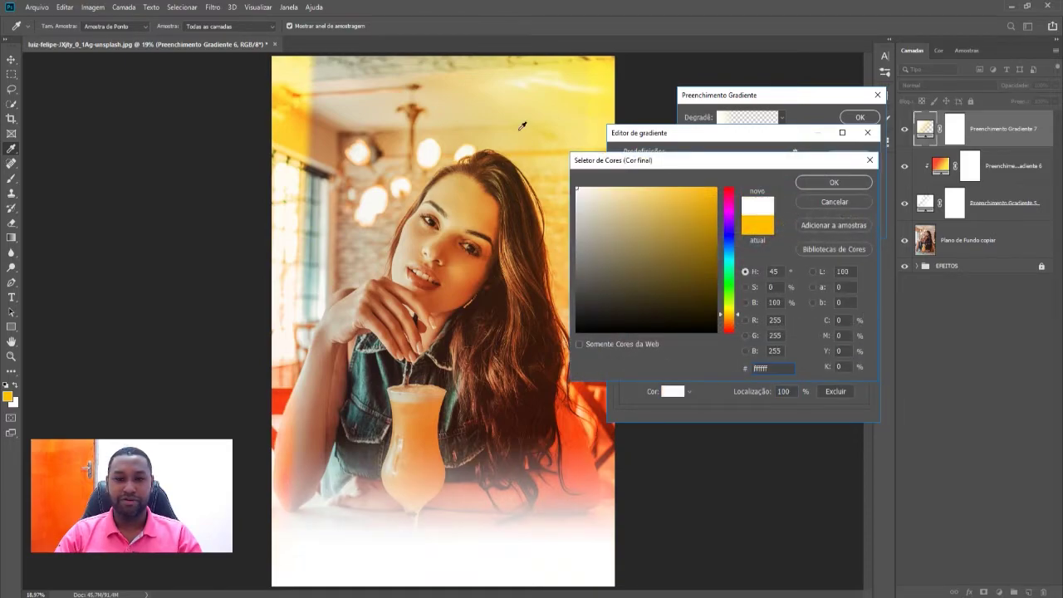
click(825, 184)
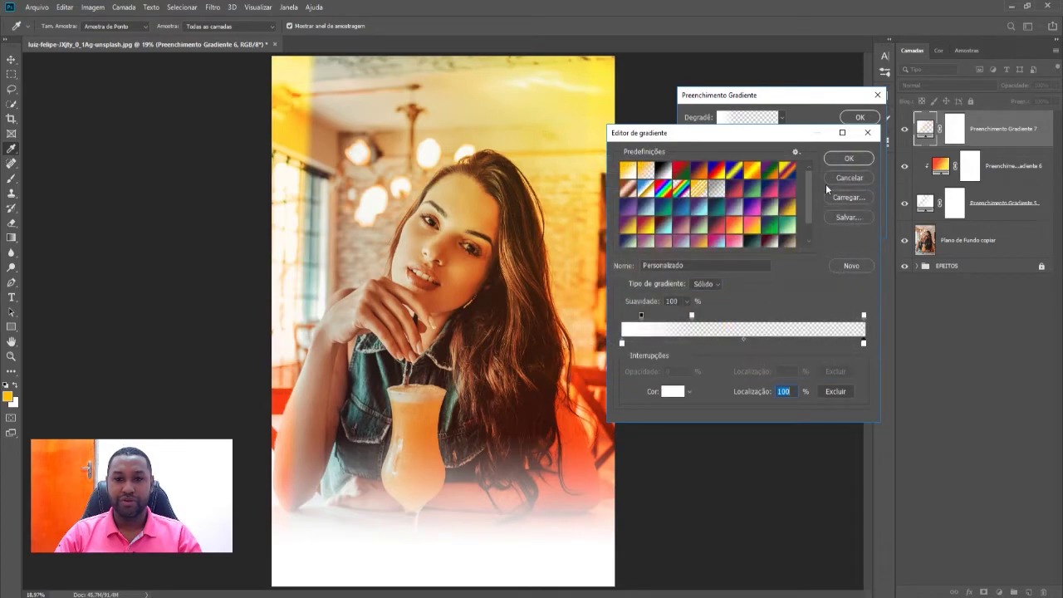
click(864, 315)
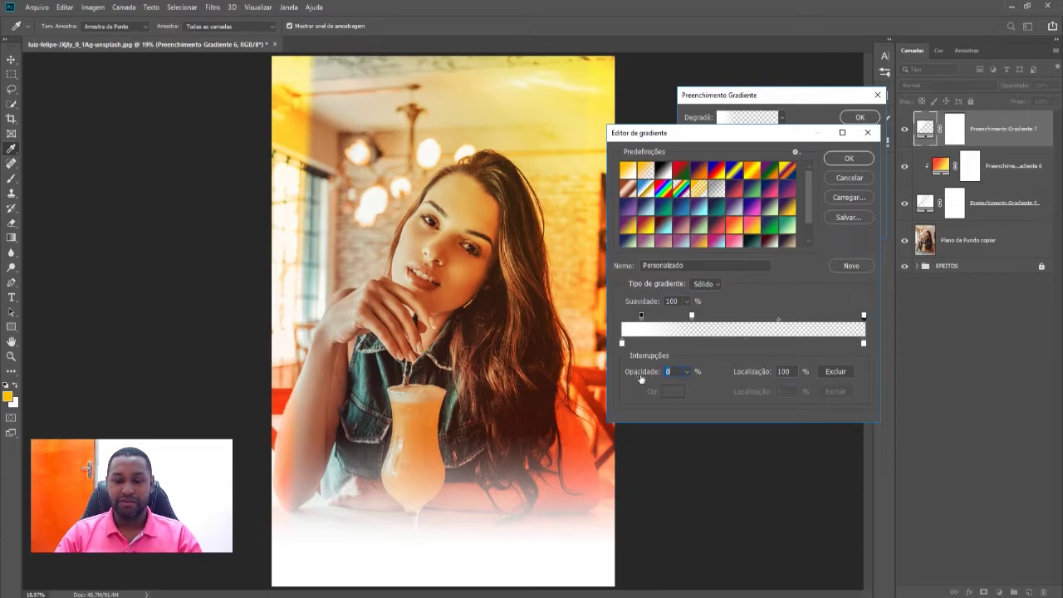
drag(644, 378, 655, 374)
click(831, 315)
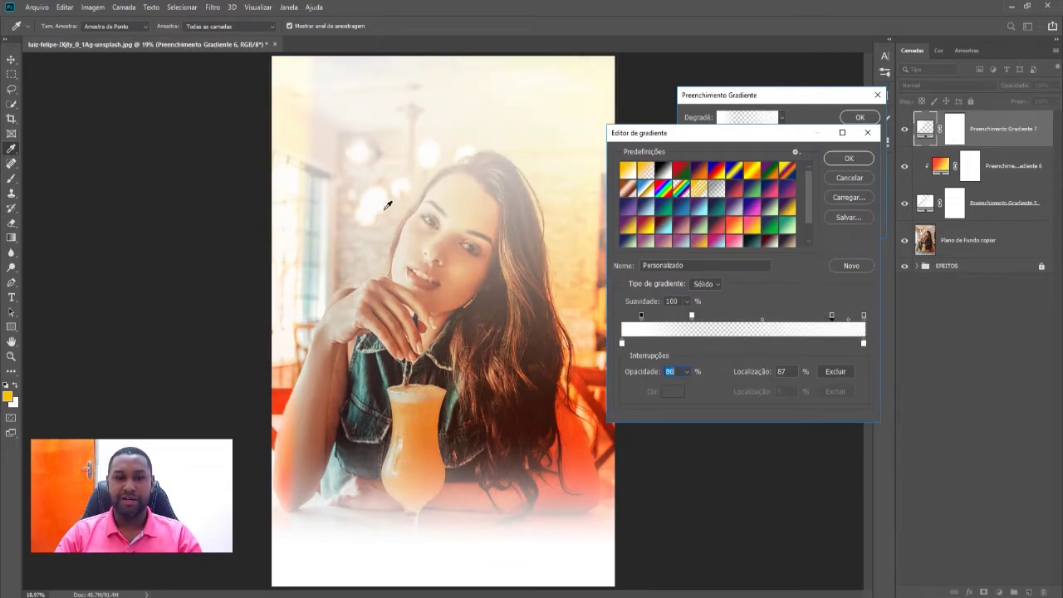
Accept the white gradient and set the fill's angle to -3° so it fades from the left
click(847, 159)
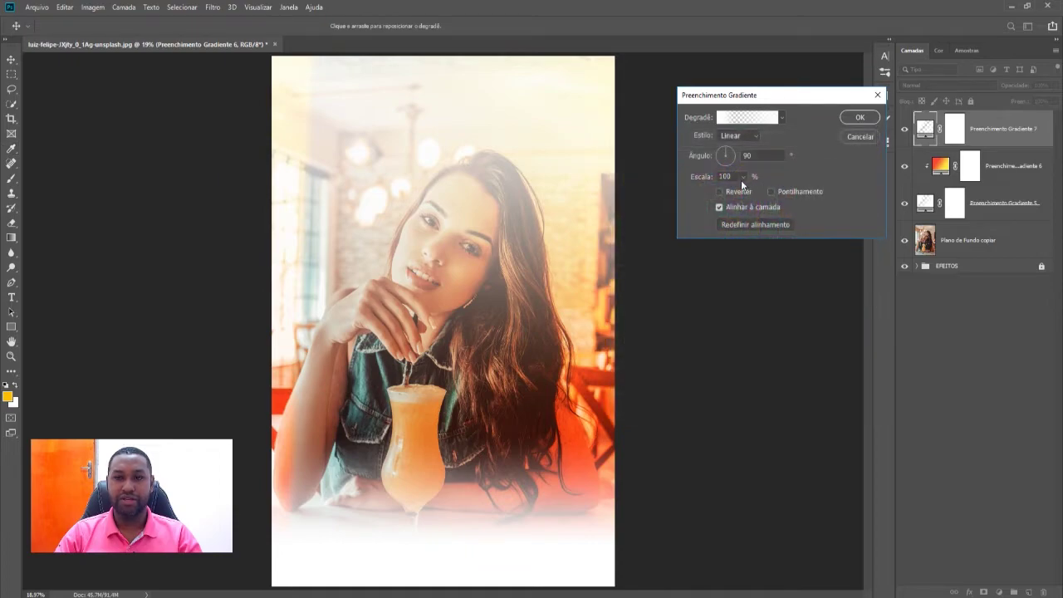
drag(729, 158, 731, 152)
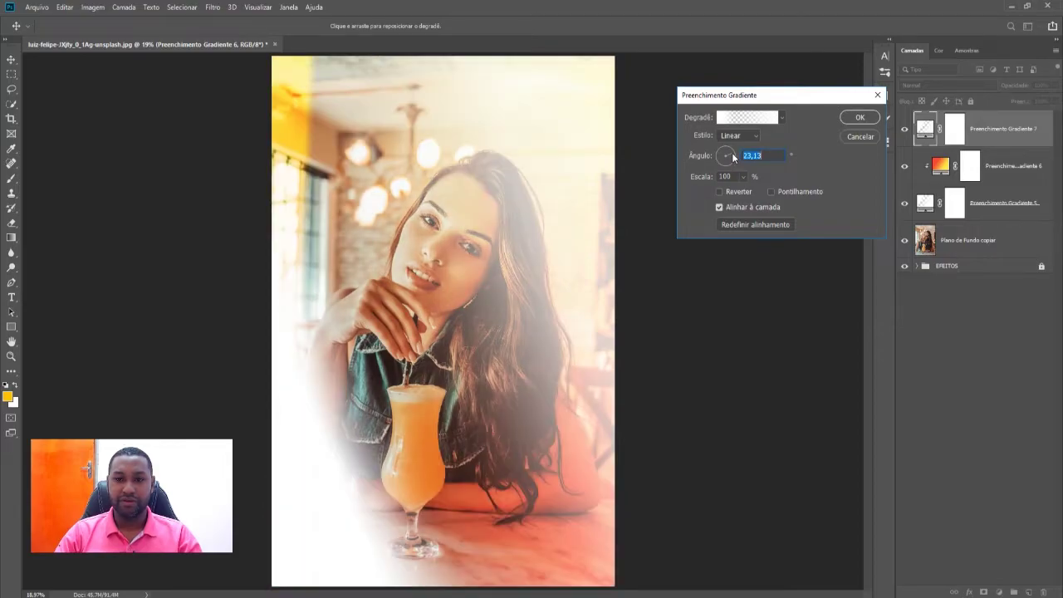
click(733, 154)
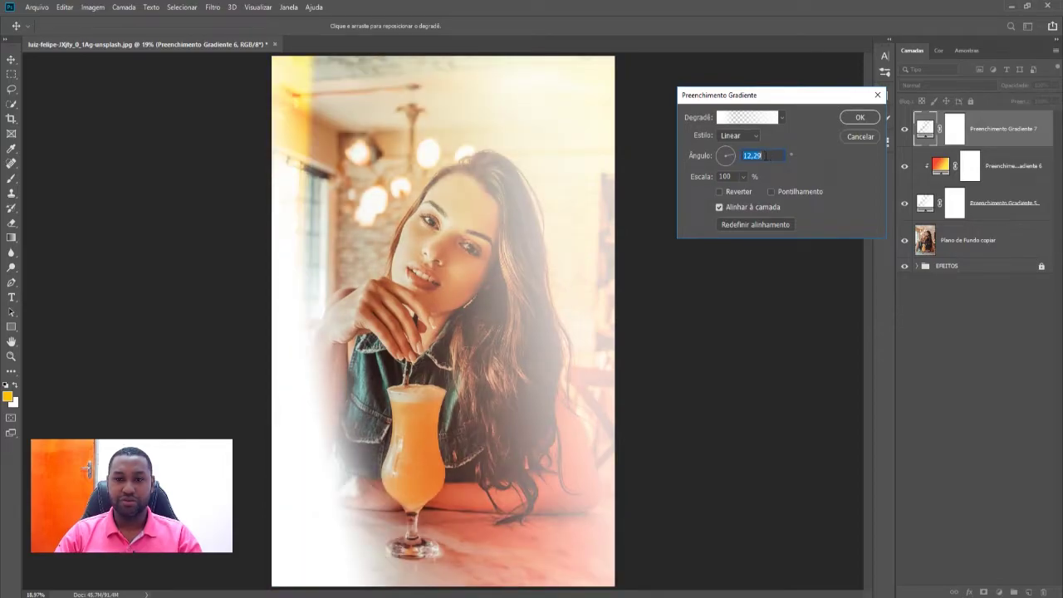
text(-4)
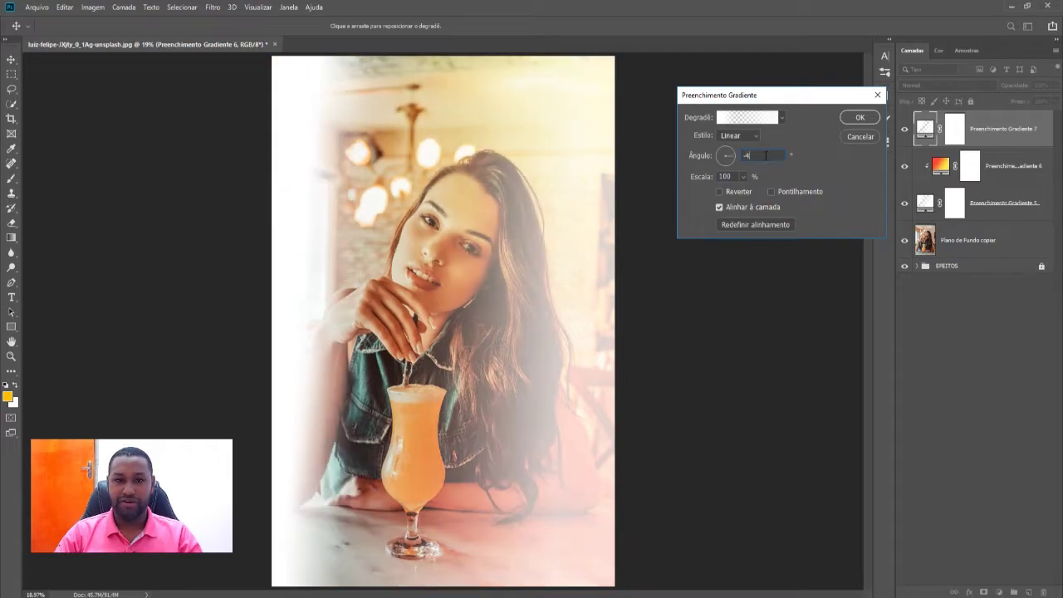
key(Down)
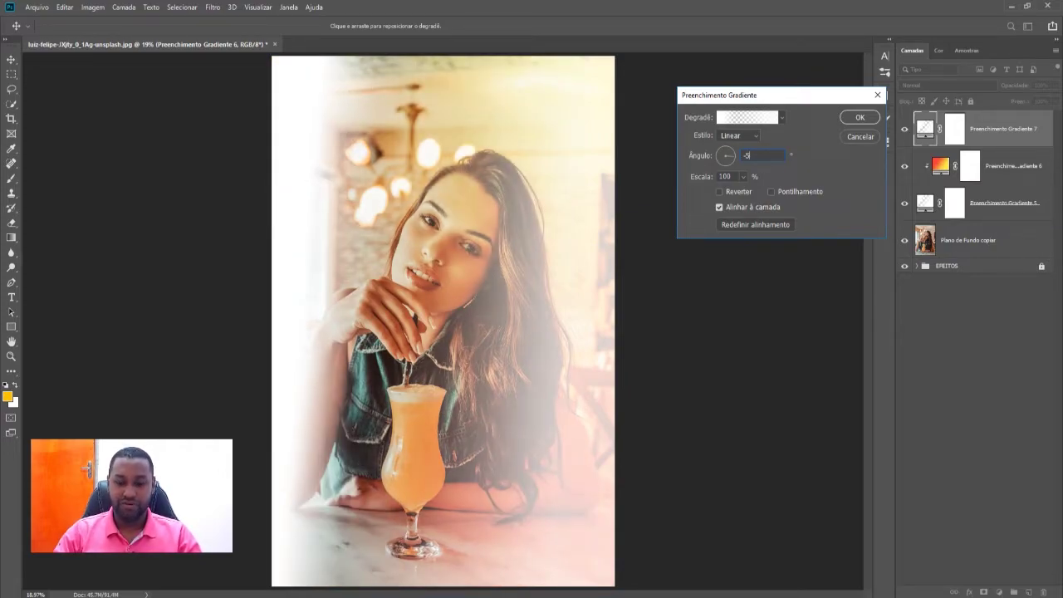
text(-3)
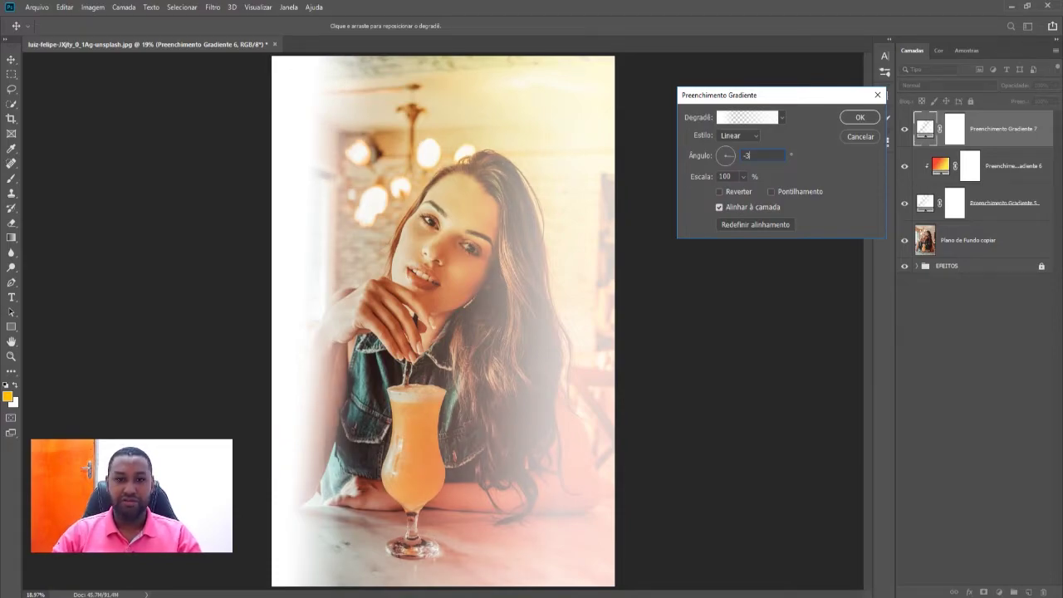
click(858, 117)
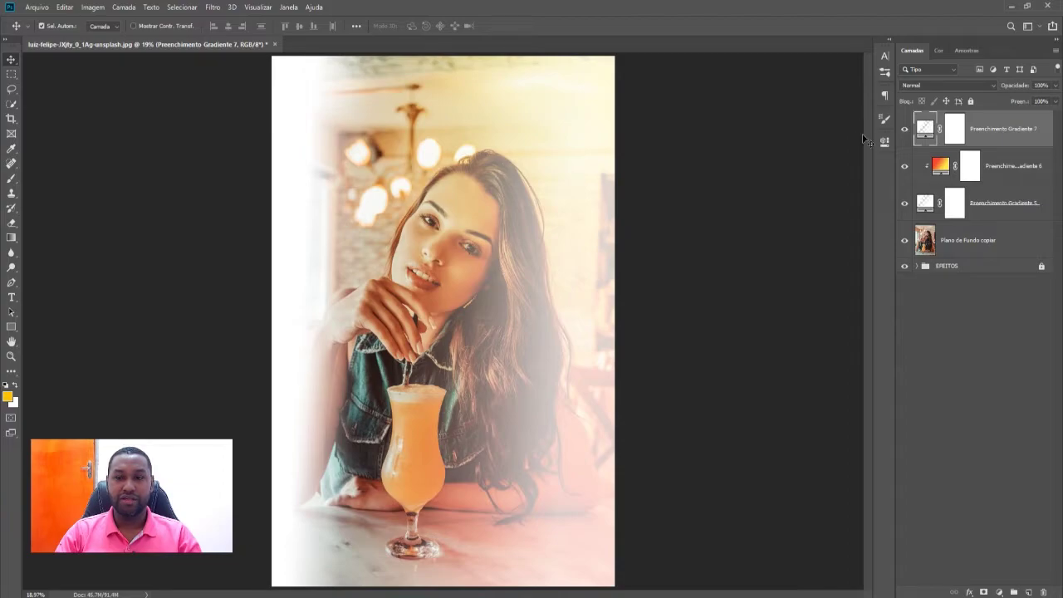
Add a gradient fill layer using SG Duotone 12 purple-to-pink, angled at 80°
click(1000, 593)
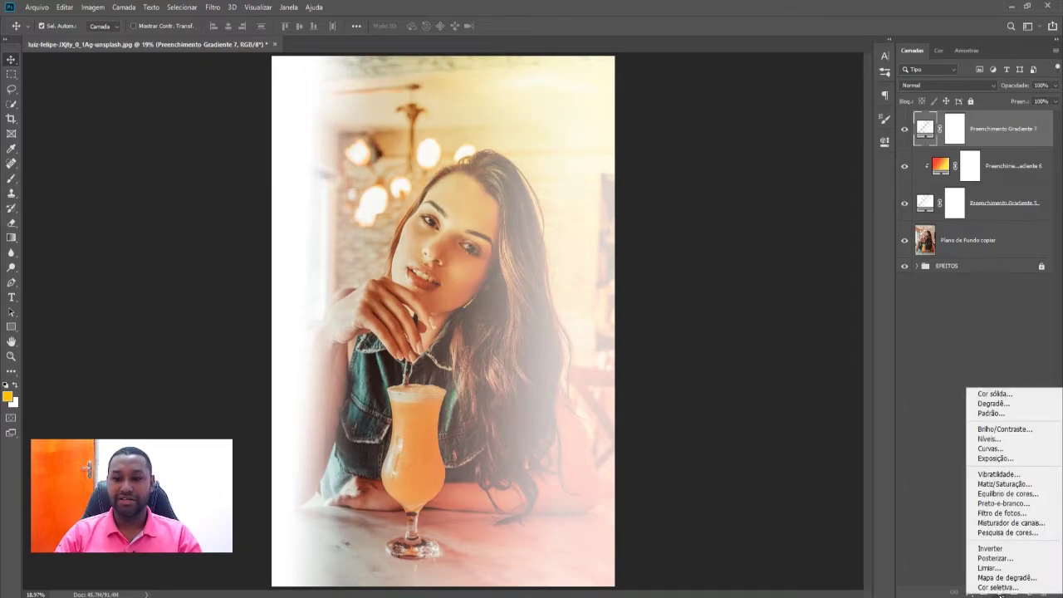
click(995, 406)
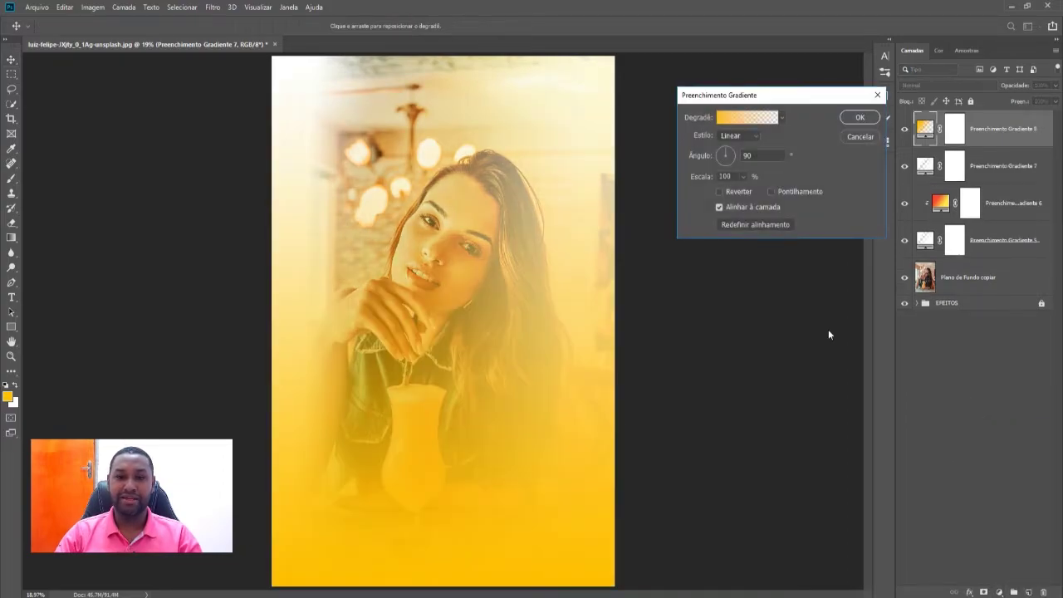
click(734, 122)
click(750, 207)
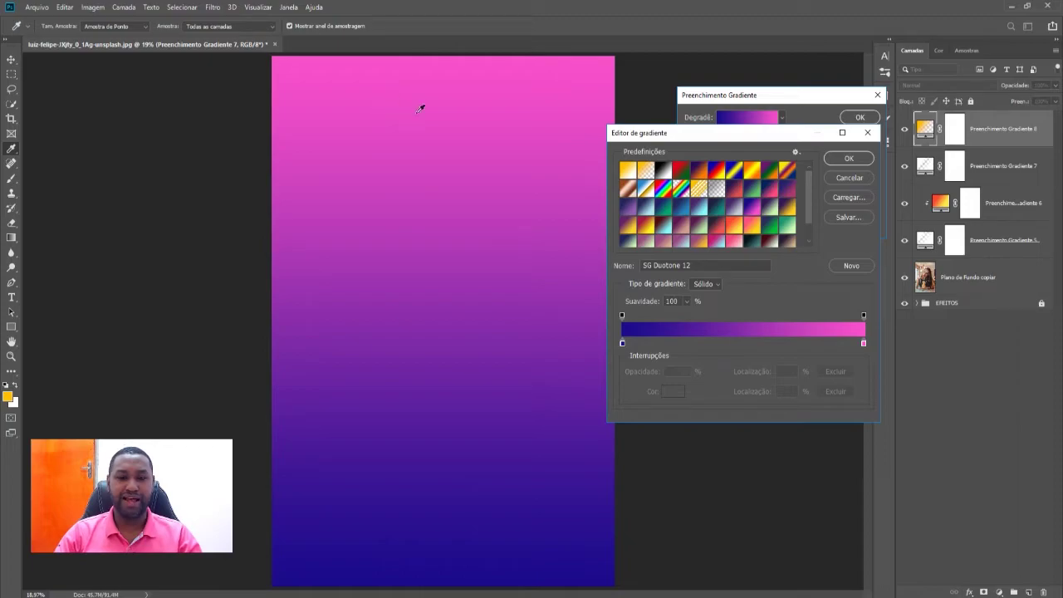
click(840, 161)
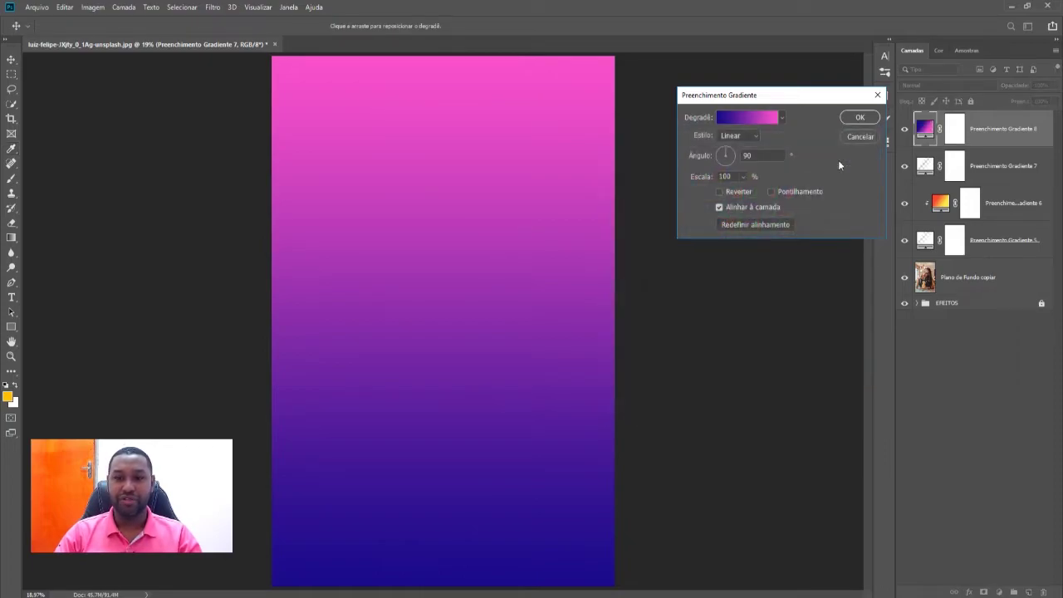
click(730, 155)
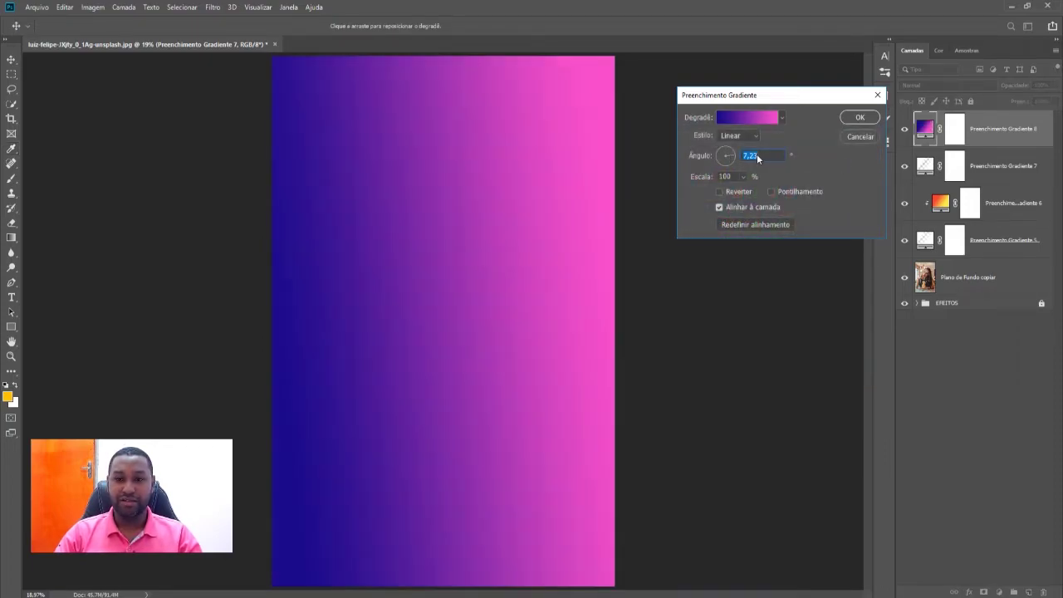
text(80)
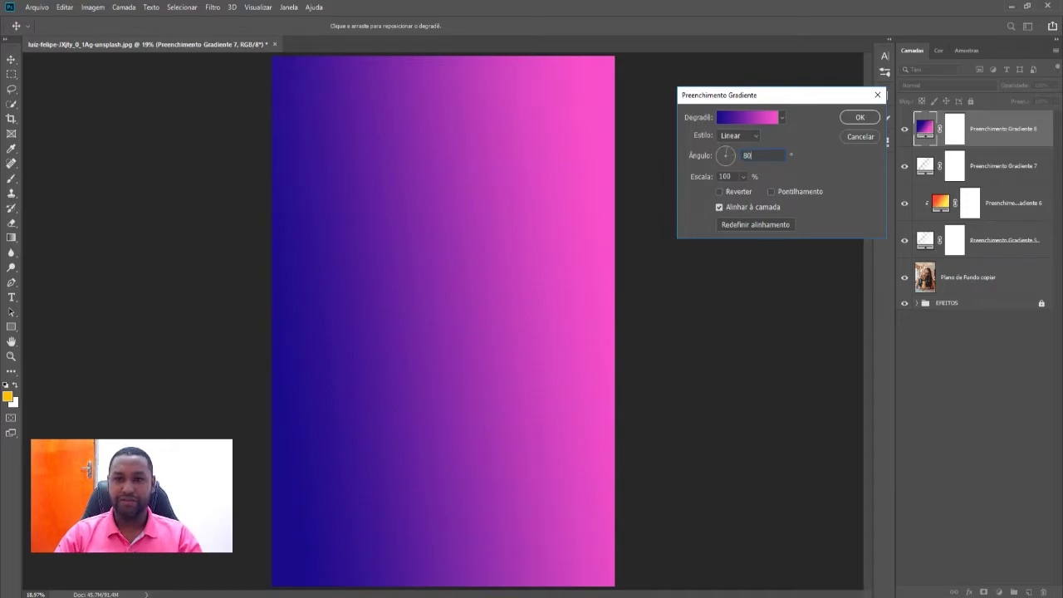
Clip Preenchimento Gradiente 8 to Gradiente 7 and set Gradiente 7's blend mode to Sobrepor
click(857, 122)
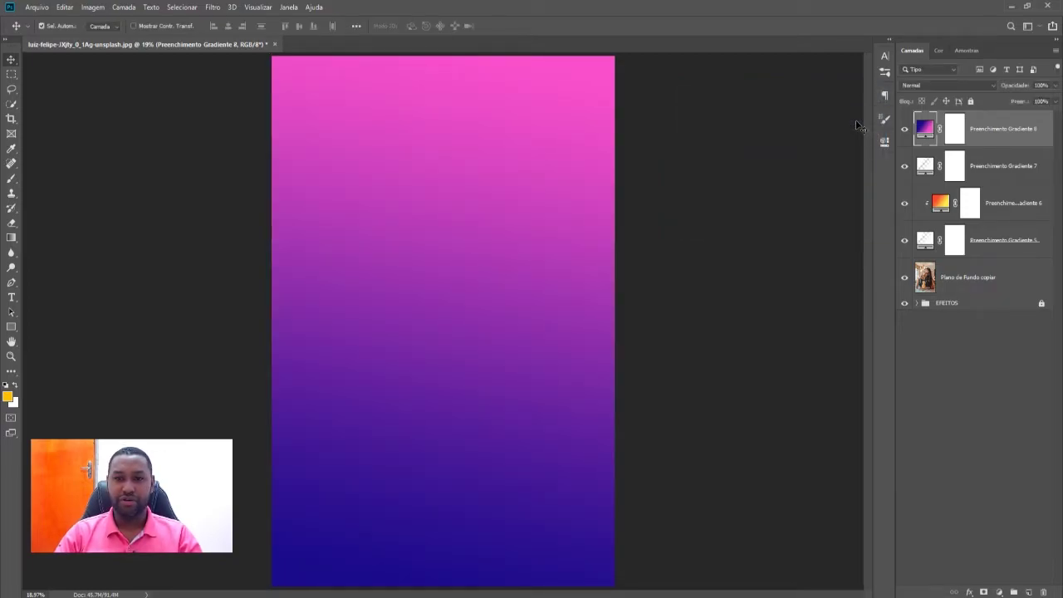
alt+click(986, 146)
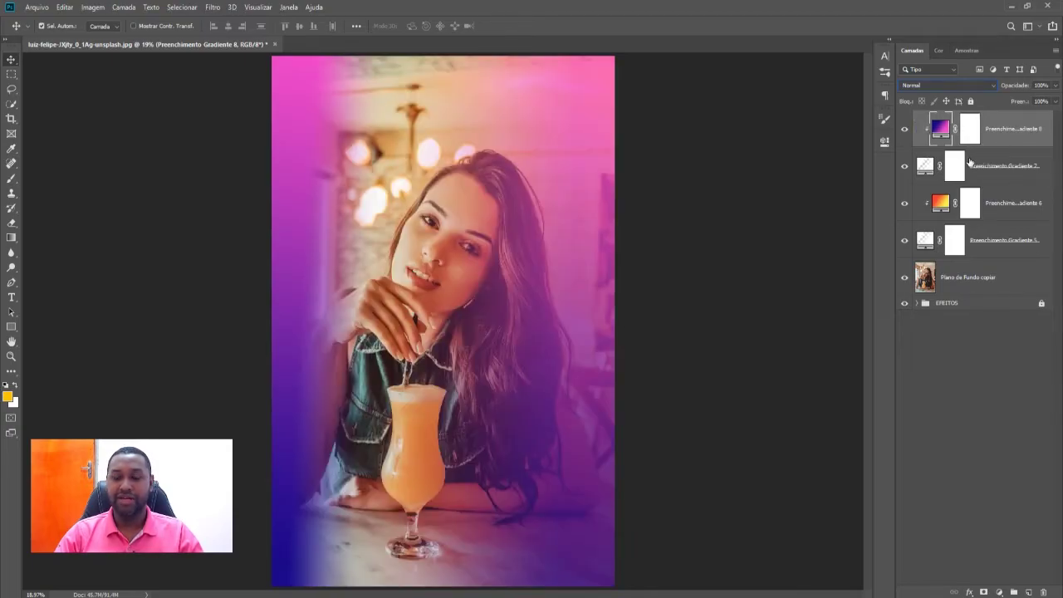
click(986, 166)
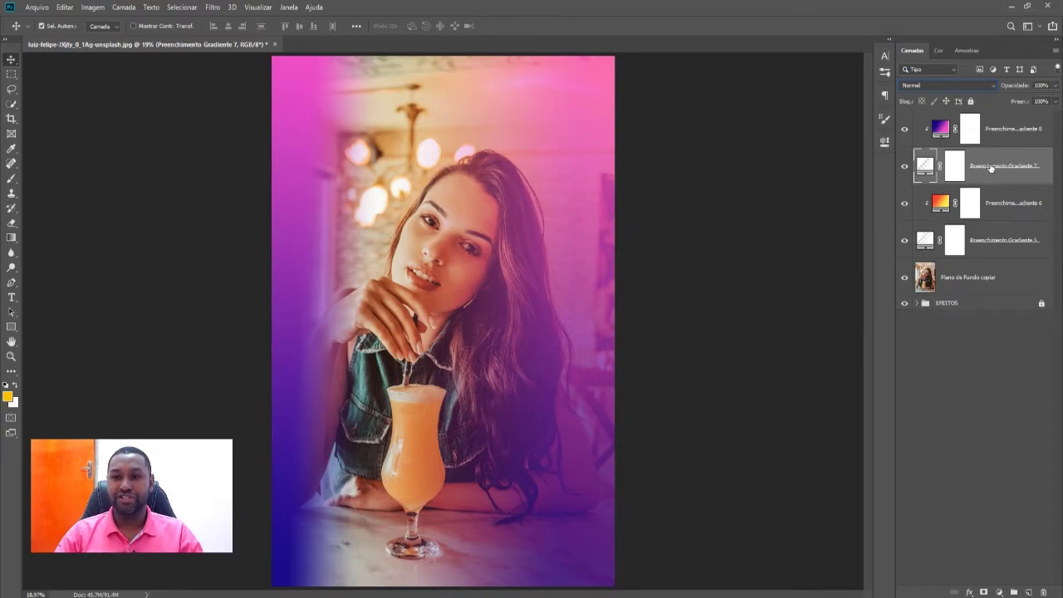
click(929, 88)
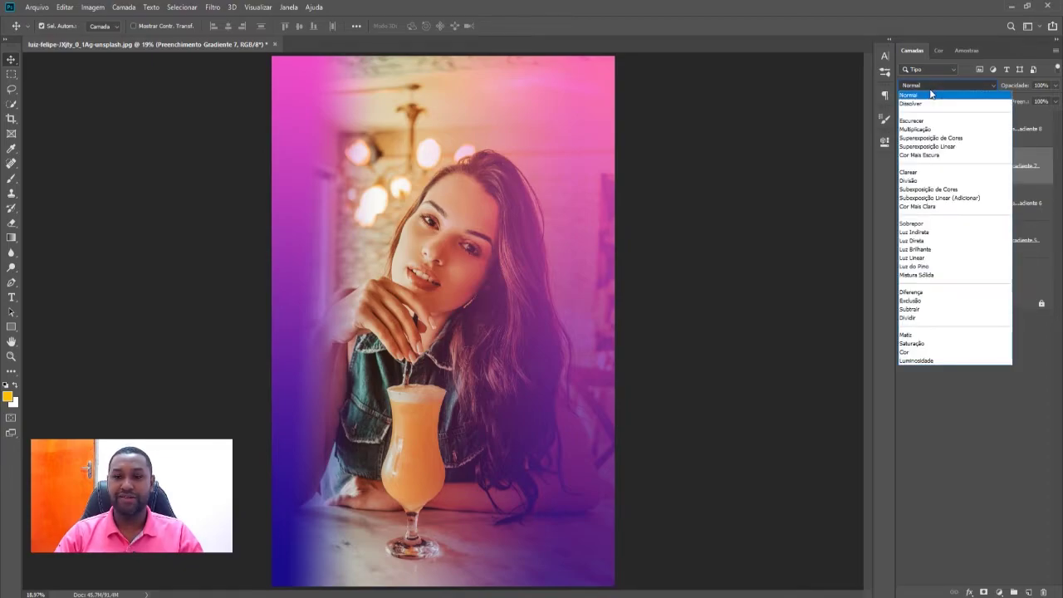
click(920, 224)
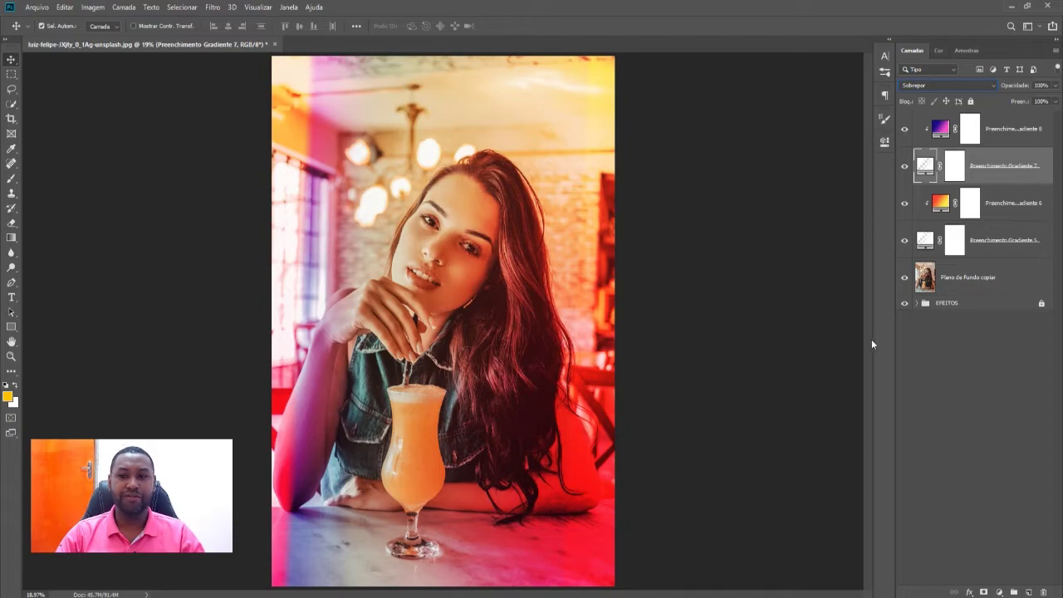
click(950, 288)
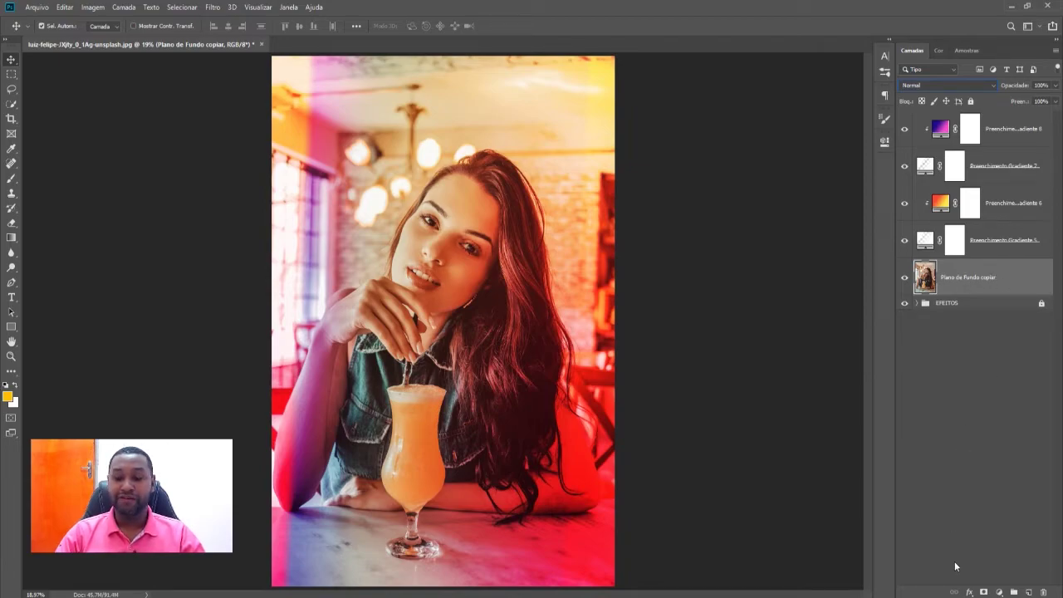
Add a Curves layer above the photo copy, lifting highlights and pulling shadows down
click(999, 591)
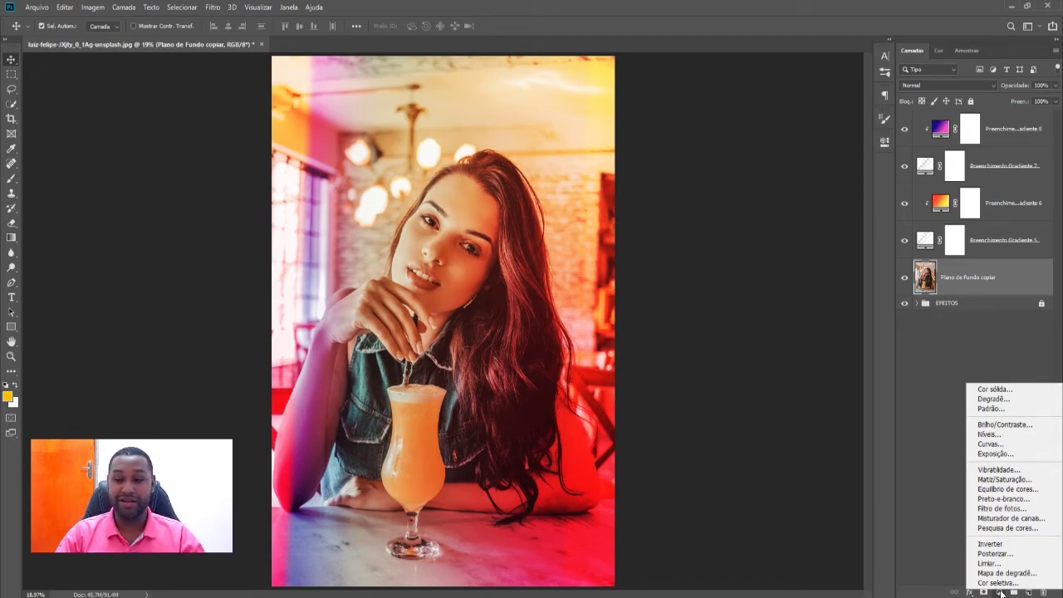
click(996, 446)
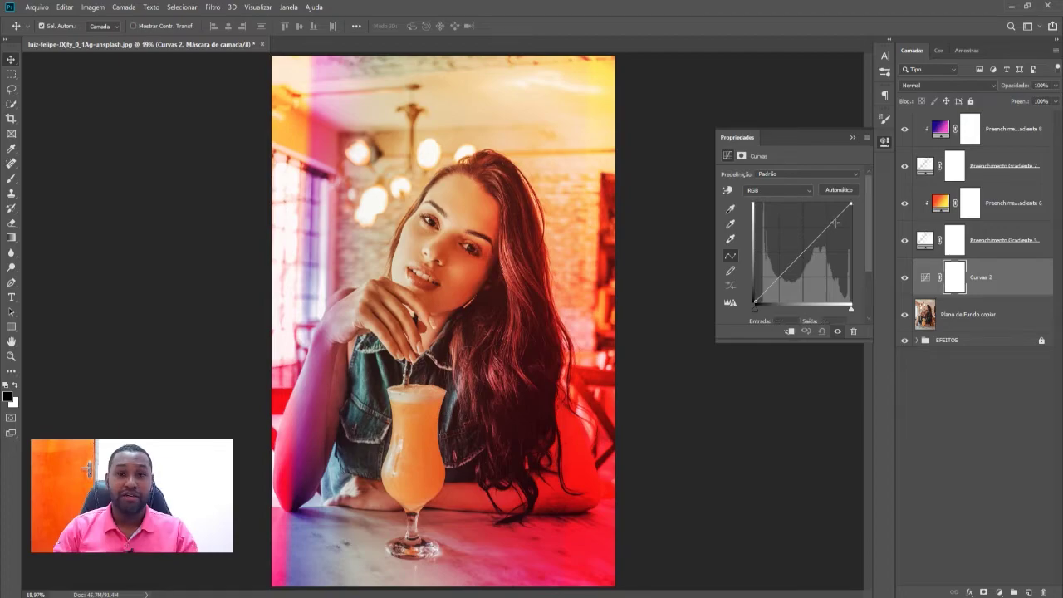
drag(833, 221, 831, 219)
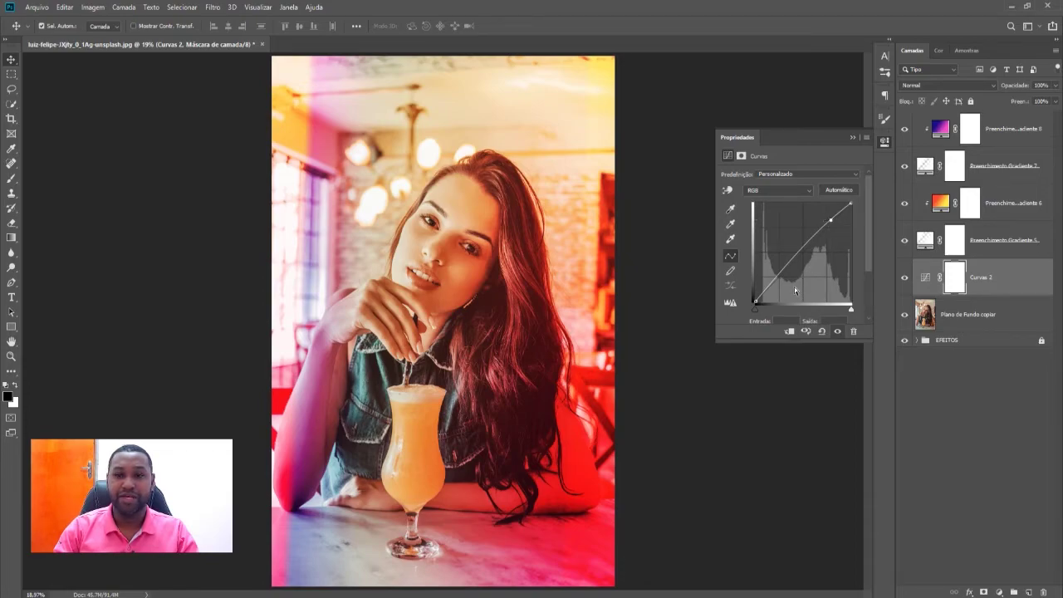
drag(778, 275, 783, 280)
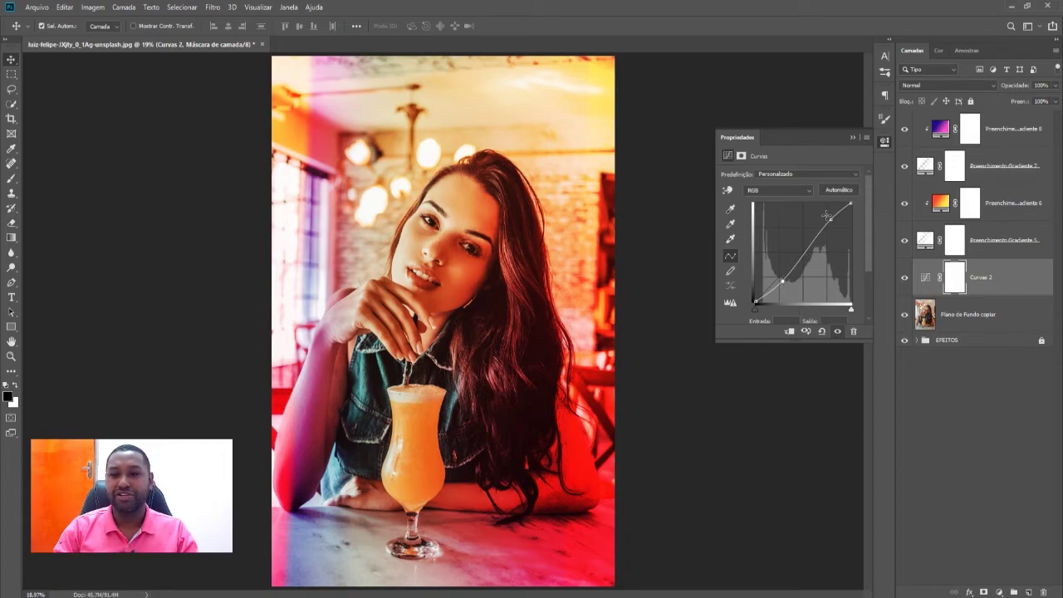
click(851, 137)
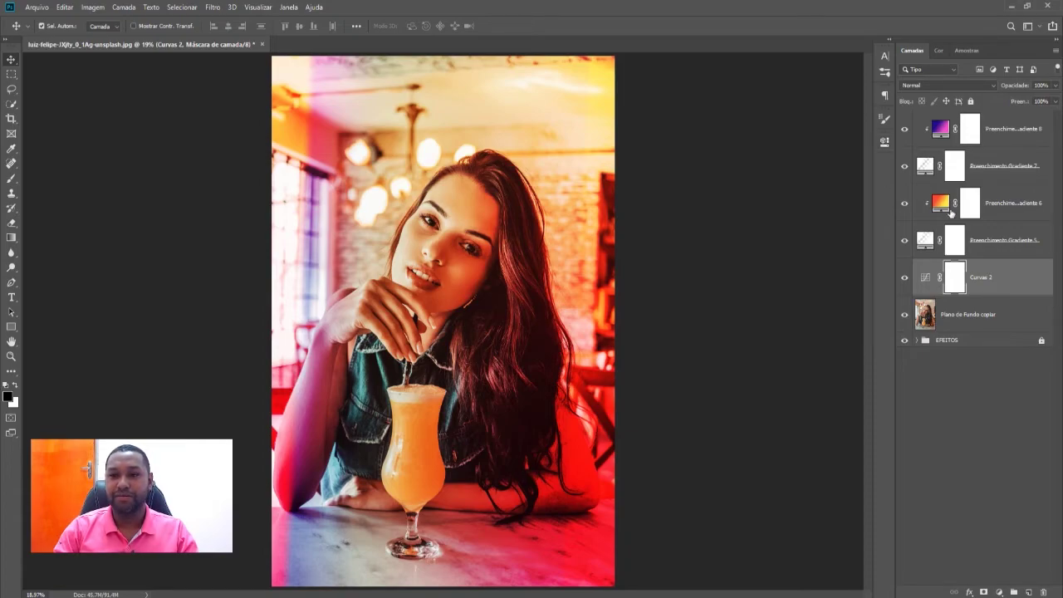
Lower Preenchimento Gradiente 6's fill to about 75%, then select the grading layers
click(1003, 189)
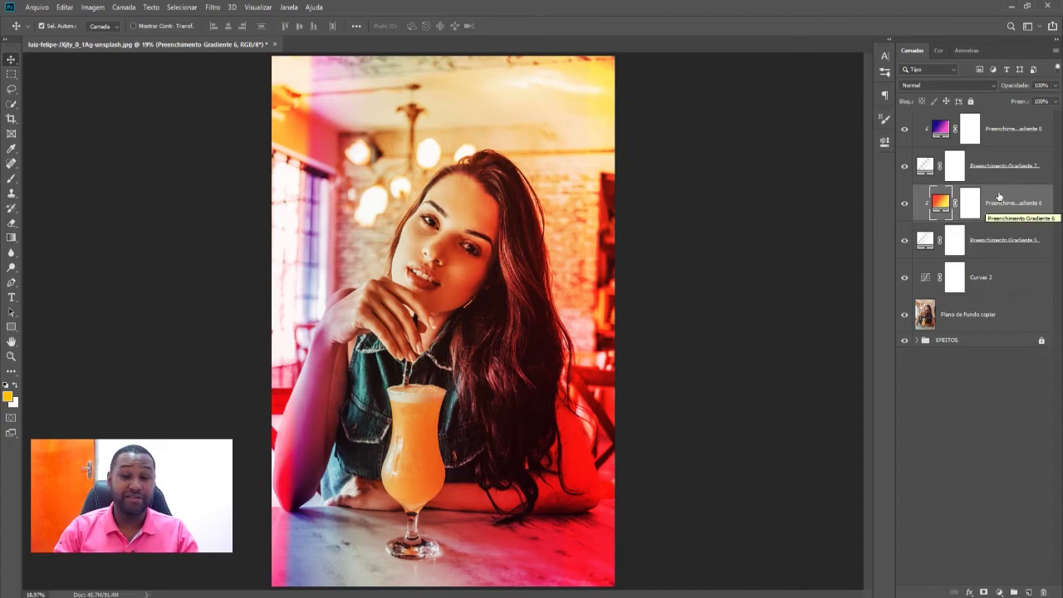
mouse_move(1023, 105)
mouse_down()
mouse_move(1008, 101)
mouse_move(1018, 87)
mouse_up()
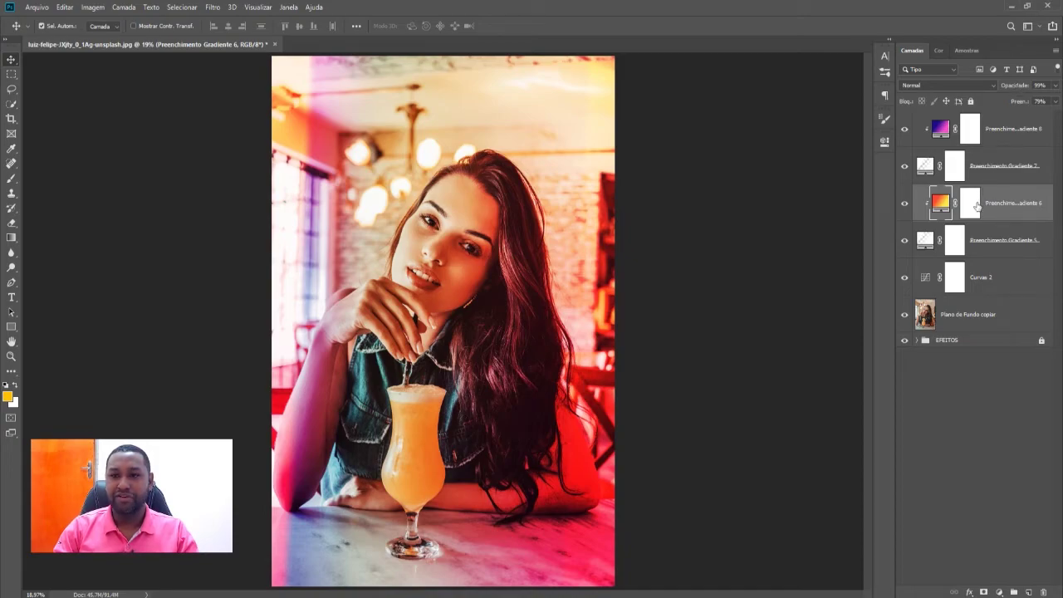
click(983, 241)
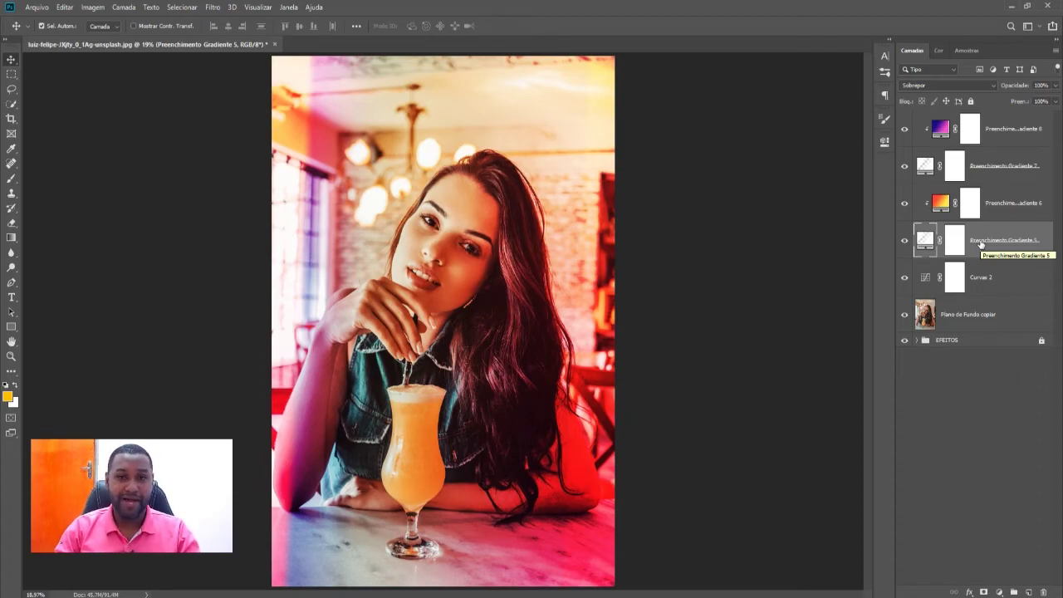
click(1002, 138)
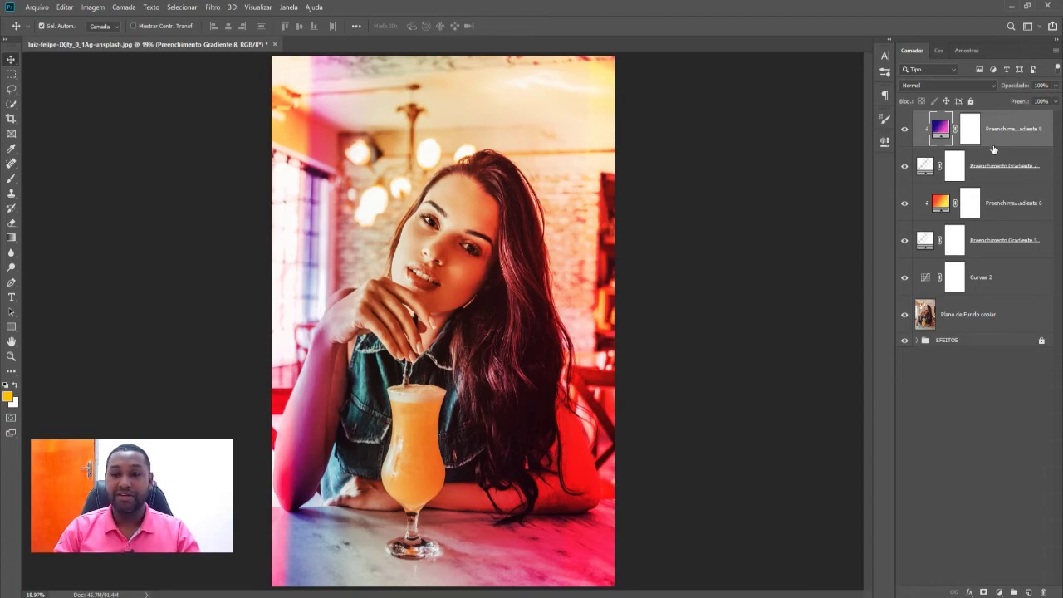
Group the five grading layers into Agrupar 1, tweak its opacity and fill, then hide it
shift+click(996, 288)
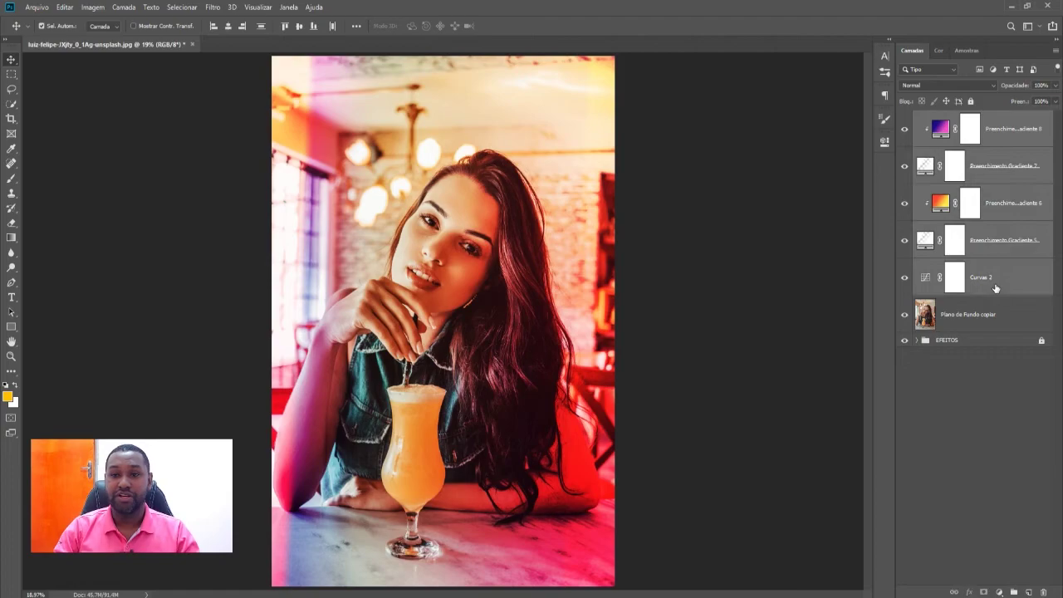
key(ctrl+g)
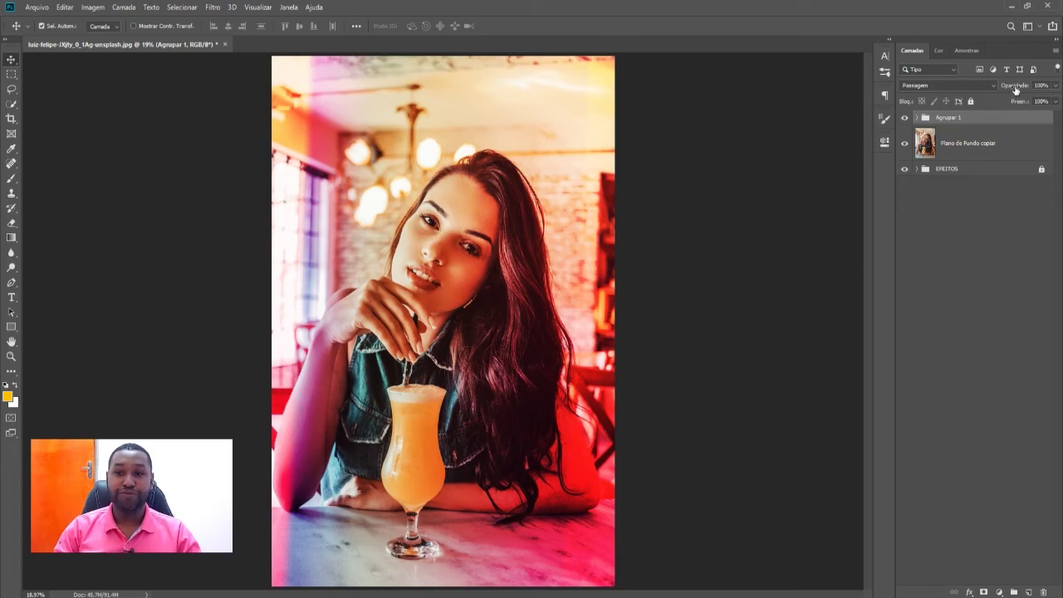
drag(1013, 86, 1027, 88)
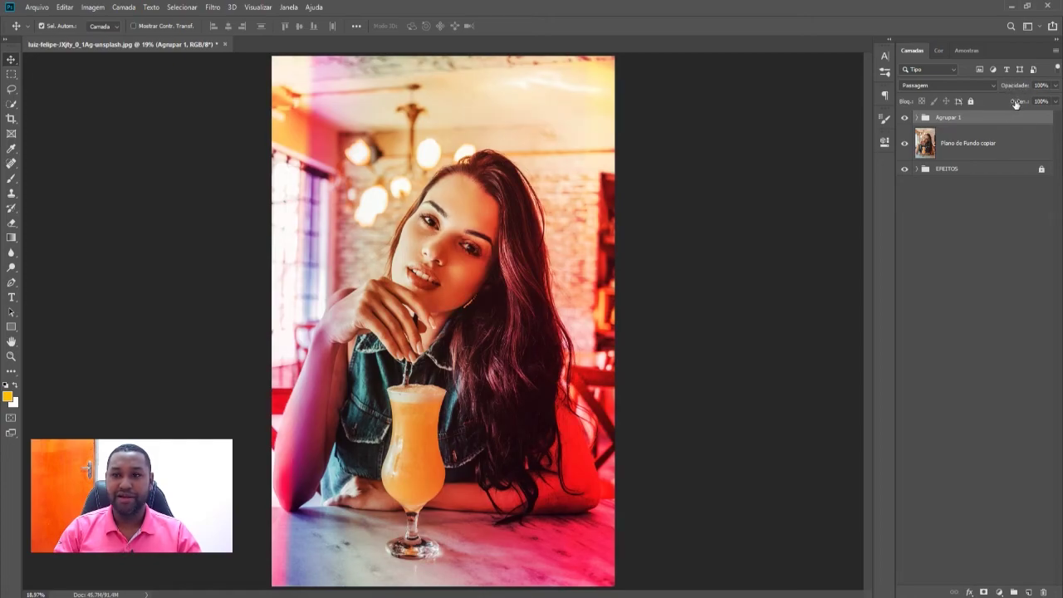
click(1015, 104)
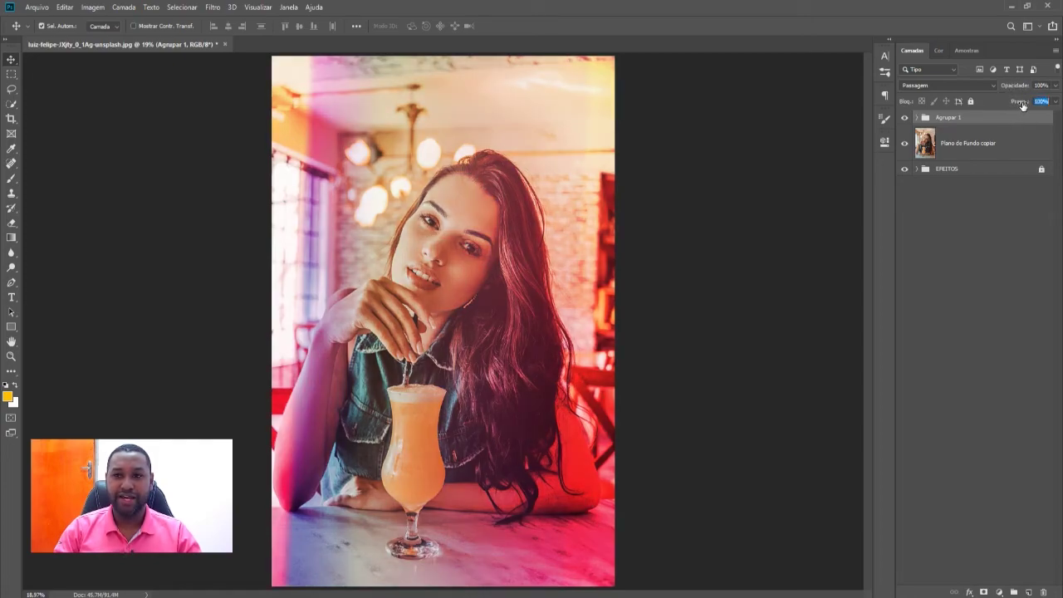
key(Return)
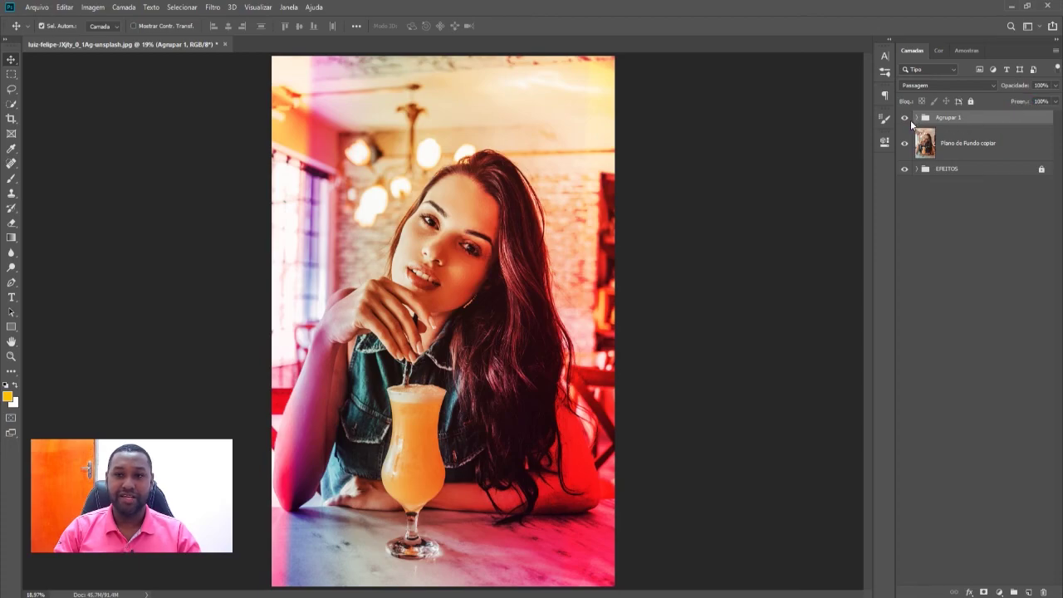
click(905, 119)
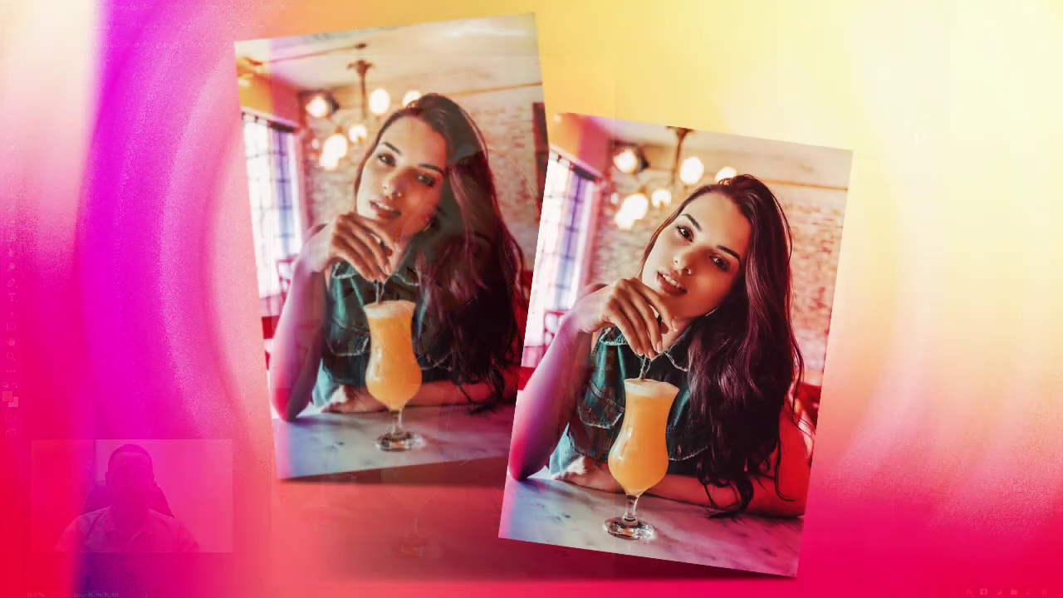